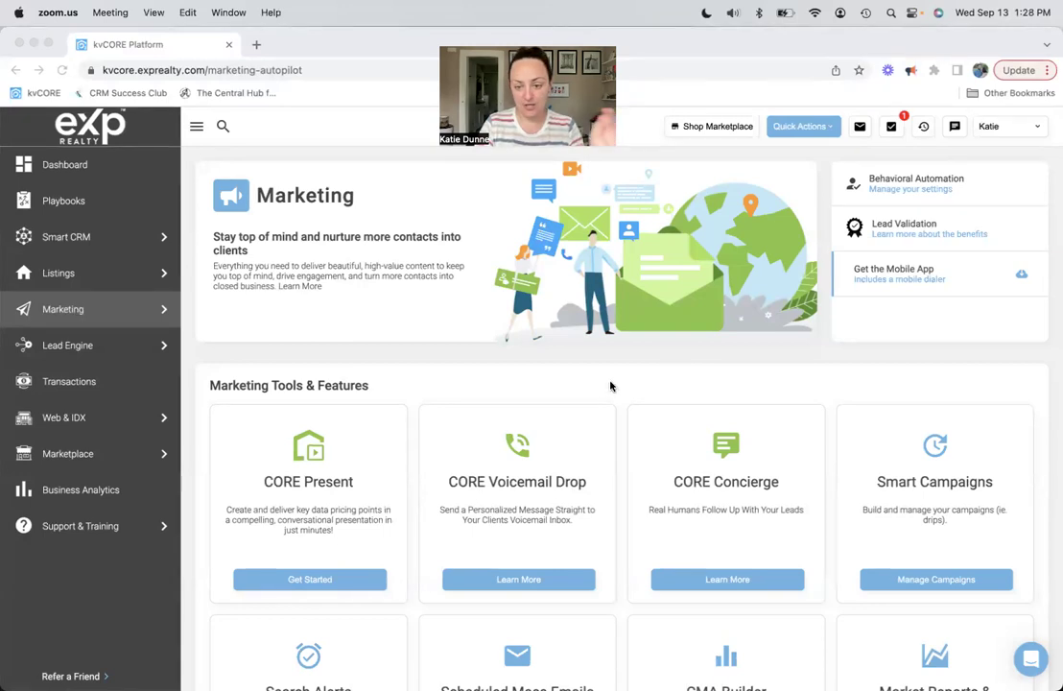
- Launch the Scheduled Mass Emails tool from its card to see the existing scheduled emails
{"action": "scroll", "coordinate": [610, 385], "scroll_direction": "down", "scroll_amount": 3}
{"action": "scroll", "coordinate": [610, 385], "scroll_direction": "down", "scroll_amount": 1}
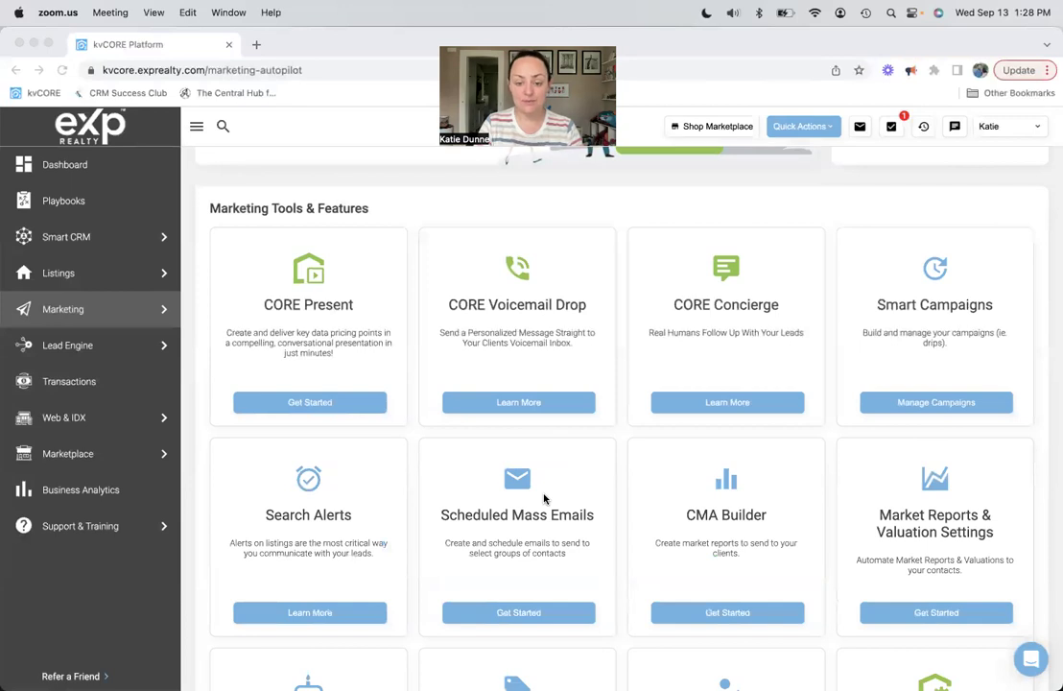
{"action": "left_click", "coordinate": [520, 613]}
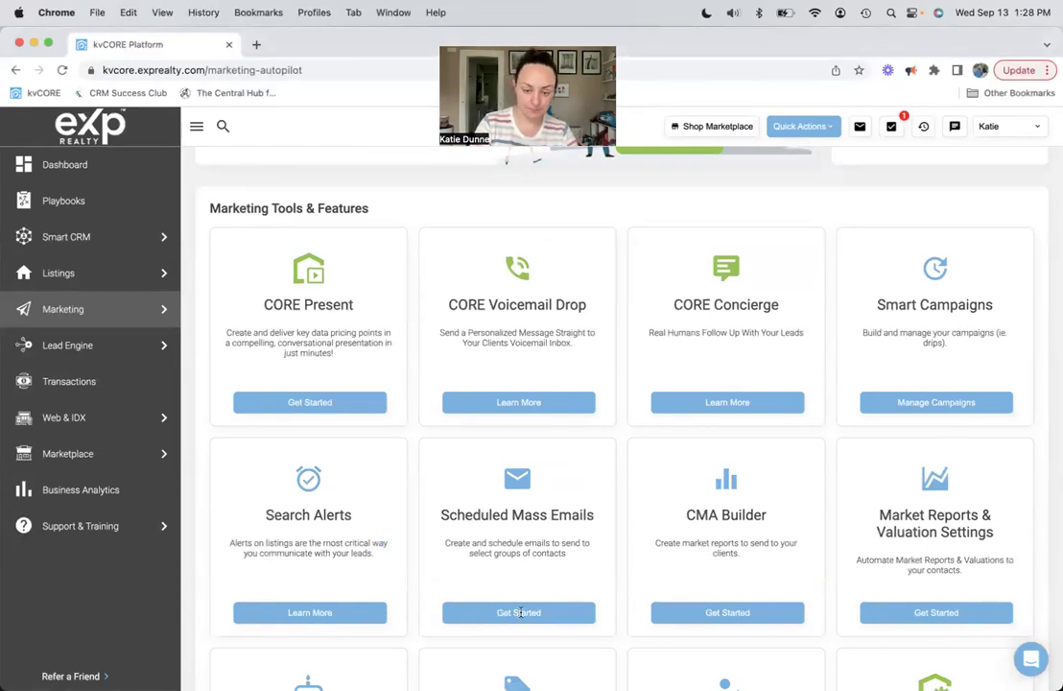
{"action": "left_click", "coordinate": [538, 614]}
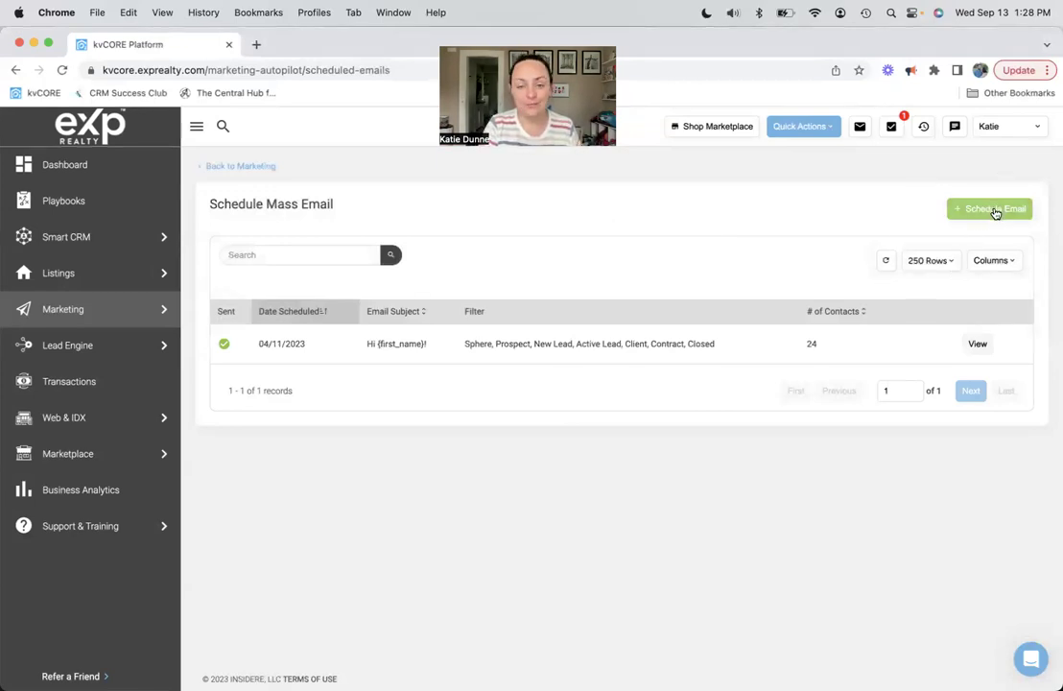
- Start a new scheduled email and address it to the Active Leads saved filter
{"action": "left_click", "coordinate": [995, 211]}
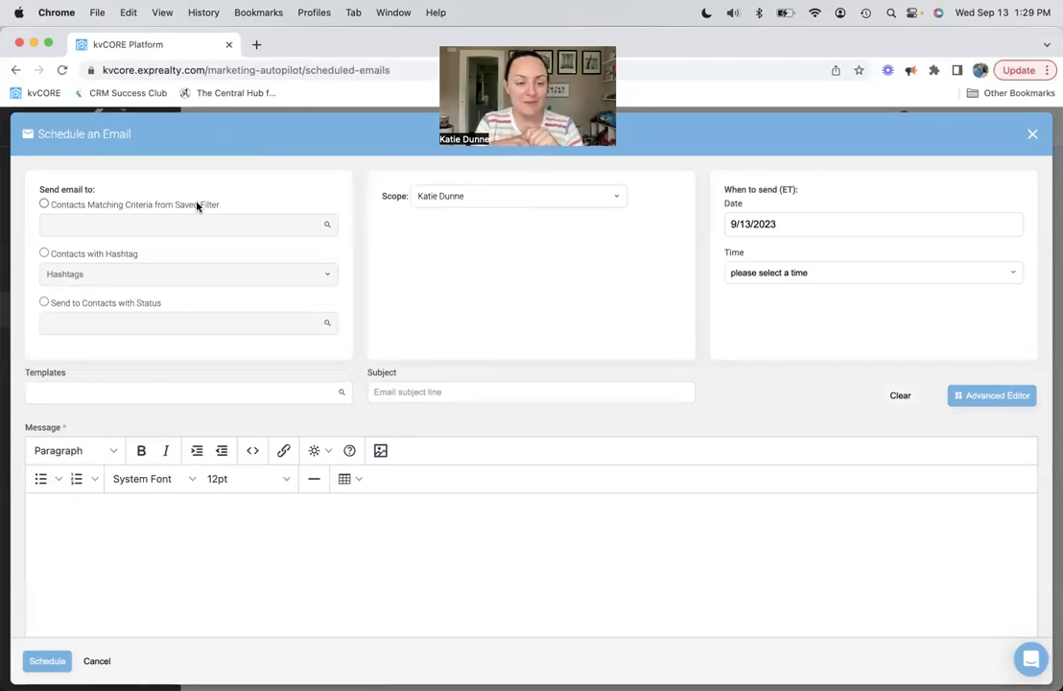
{"action": "left_click", "coordinate": [43, 203]}
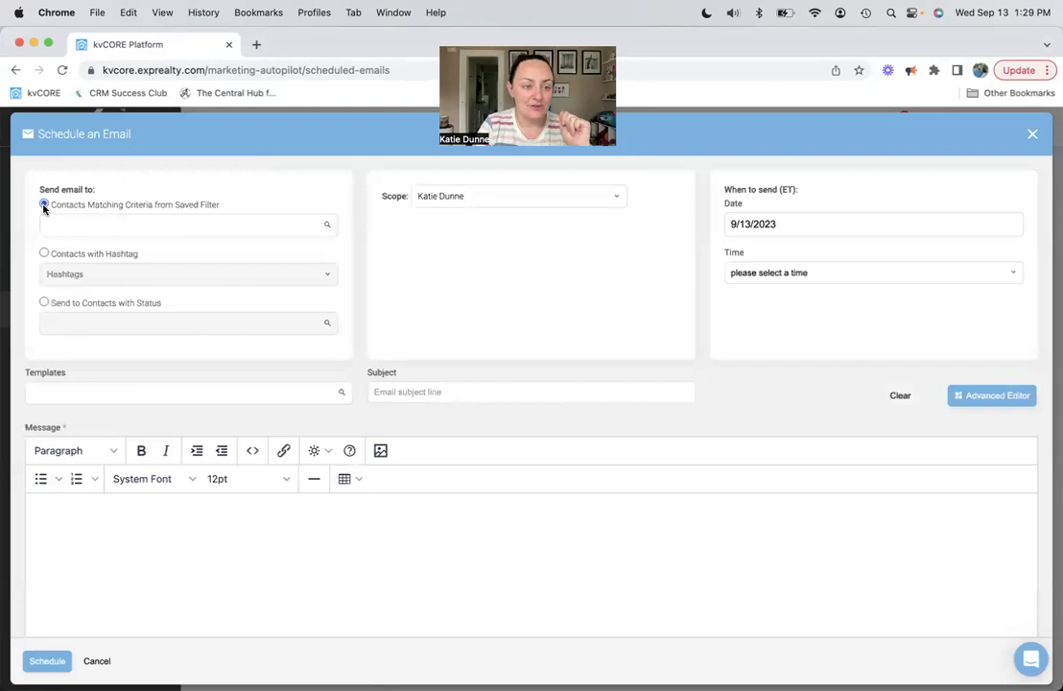
{"action": "left_click", "coordinate": [99, 225]}
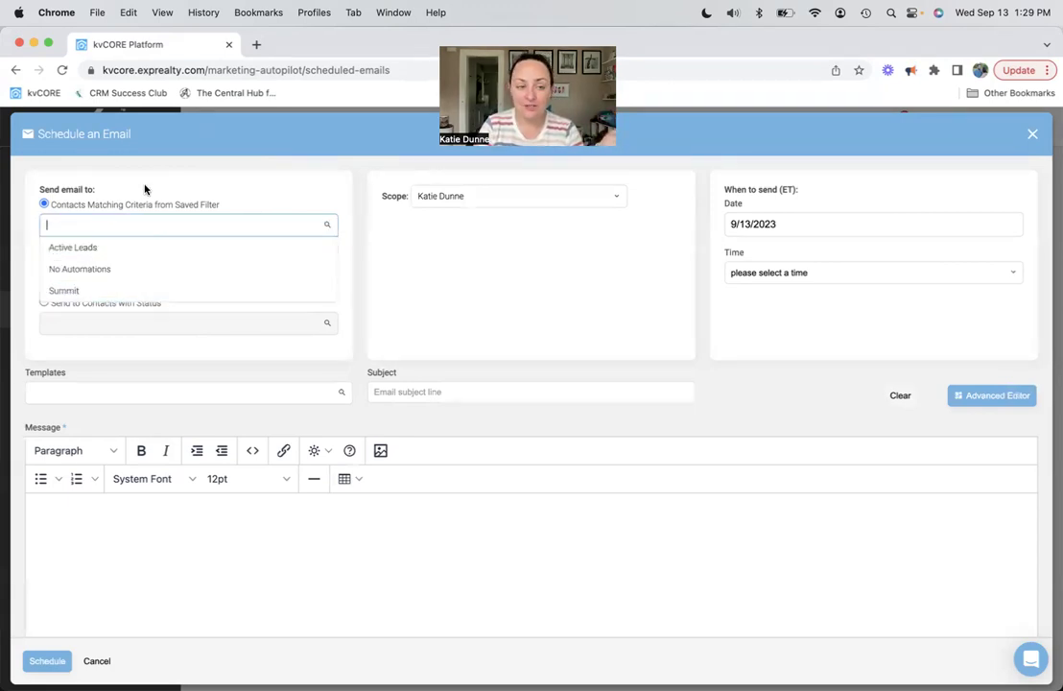
{"action": "left_click", "coordinate": [99, 251]}
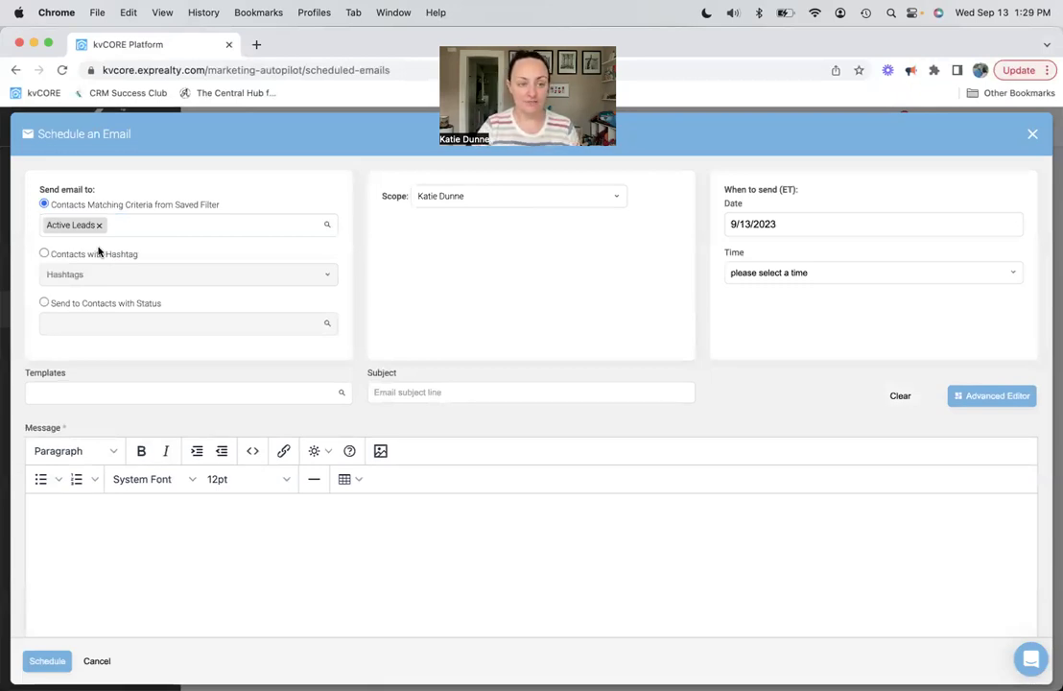
- Switch the recipients to contacts tagged with the EmailList hashtag
{"action": "left_click", "coordinate": [43, 254]}
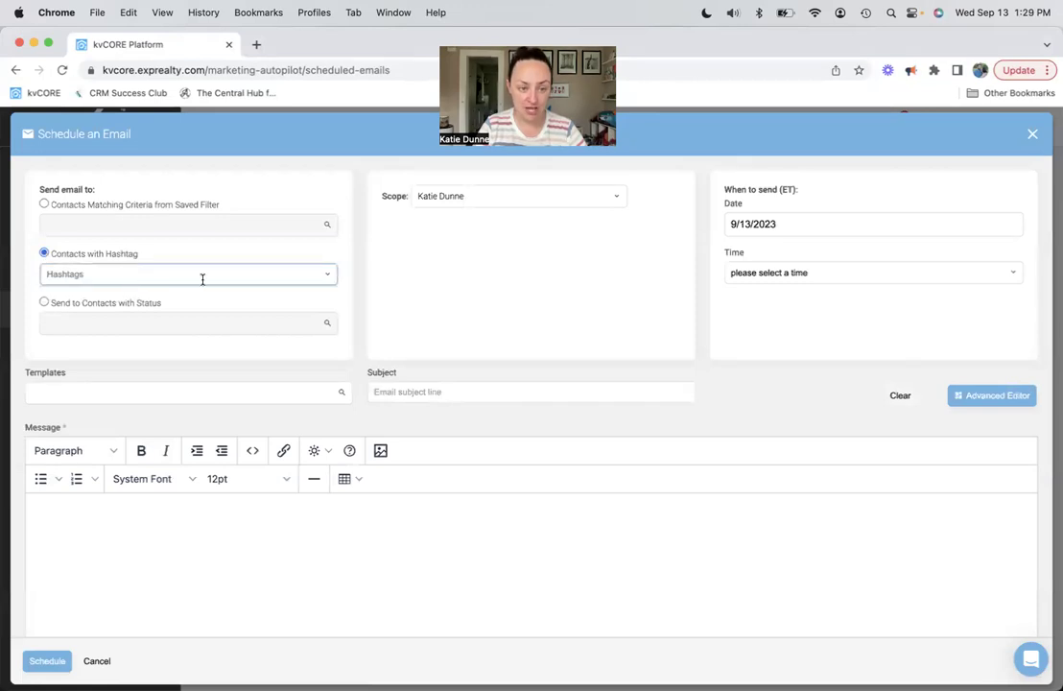
{"action": "left_click", "coordinate": [330, 271]}
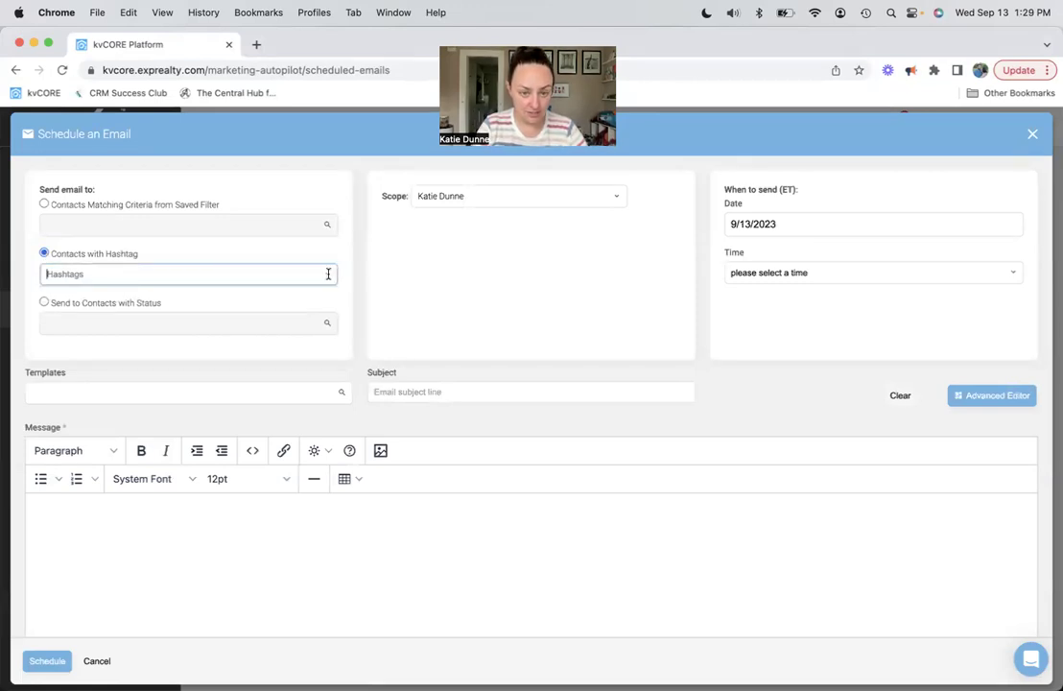
{"action": "type", "text": "e"}
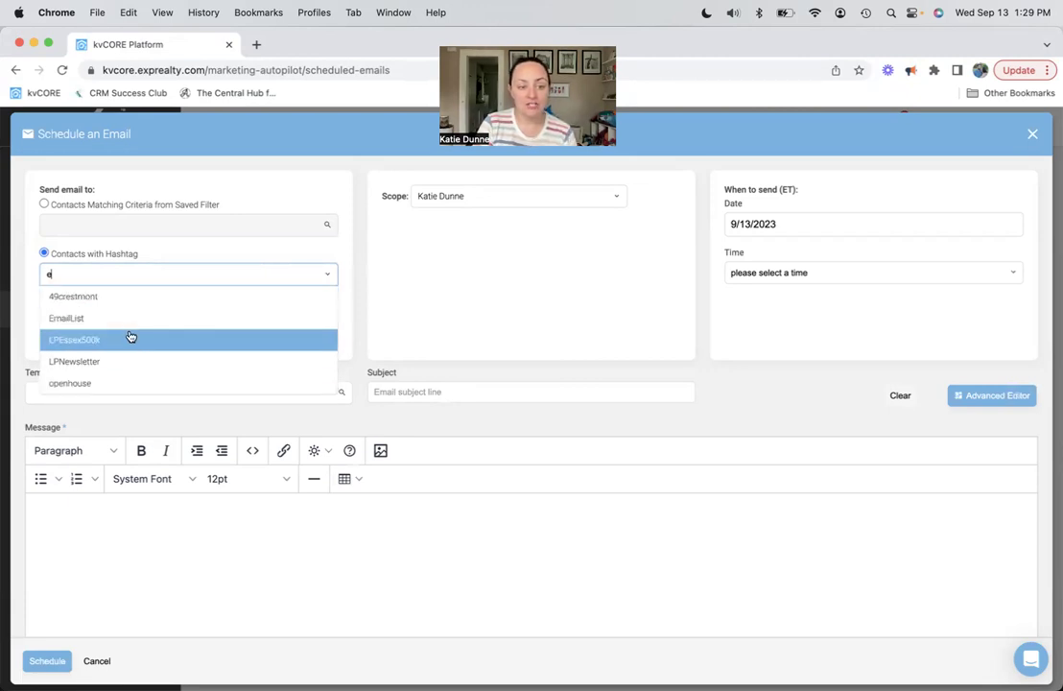
{"action": "scroll", "coordinate": [130, 336], "scroll_direction": "down", "scroll_amount": 1}
{"action": "scroll", "coordinate": [130, 336], "scroll_direction": "up", "scroll_amount": 1}
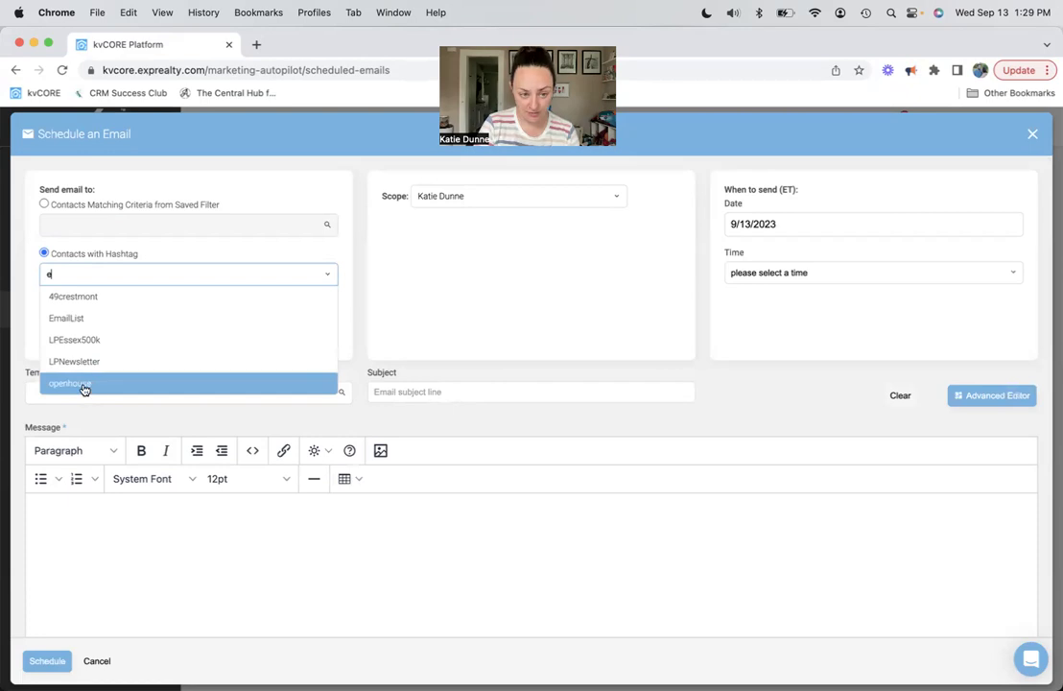
{"action": "left_click", "coordinate": [79, 320]}
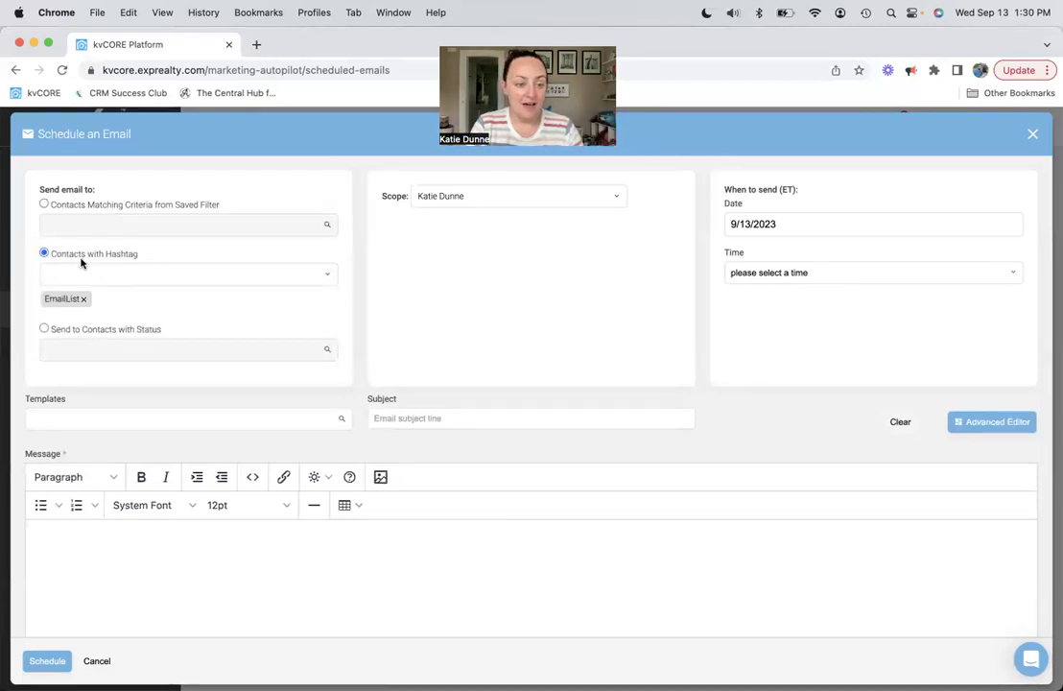
- Target recipients by contact status, selecting Sphere and Closed
{"action": "left_click", "coordinate": [43, 329]}
{"action": "left_click", "coordinate": [132, 320]}
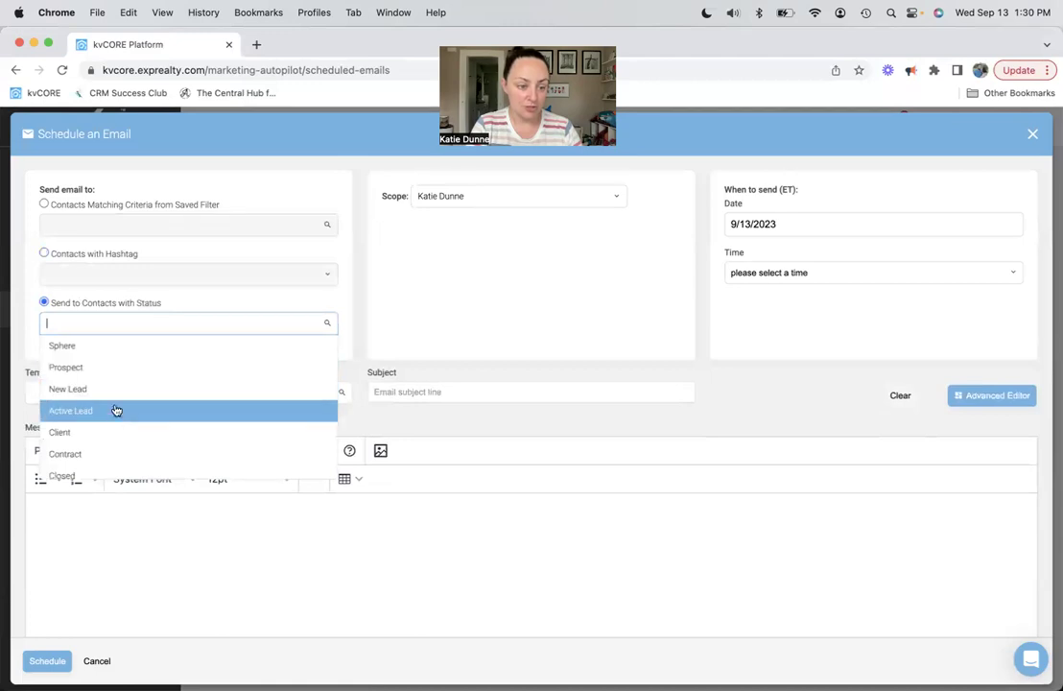
{"action": "scroll", "coordinate": [115, 412], "scroll_direction": "down", "scroll_amount": 1}
{"action": "left_click", "coordinate": [96, 344]}
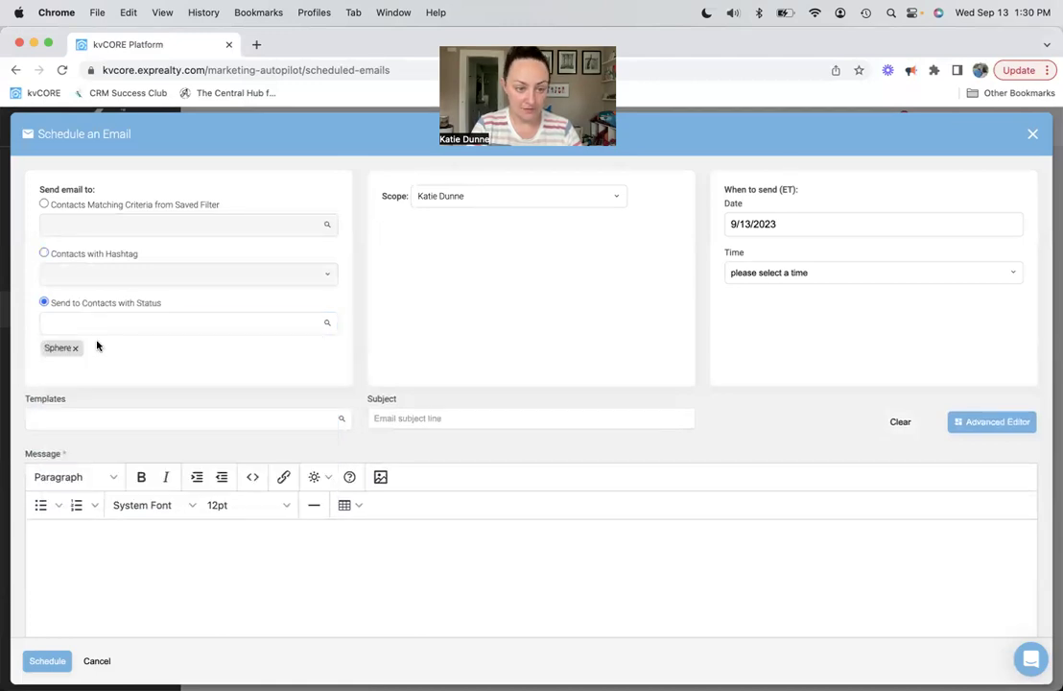
{"action": "left_click", "coordinate": [103, 325]}
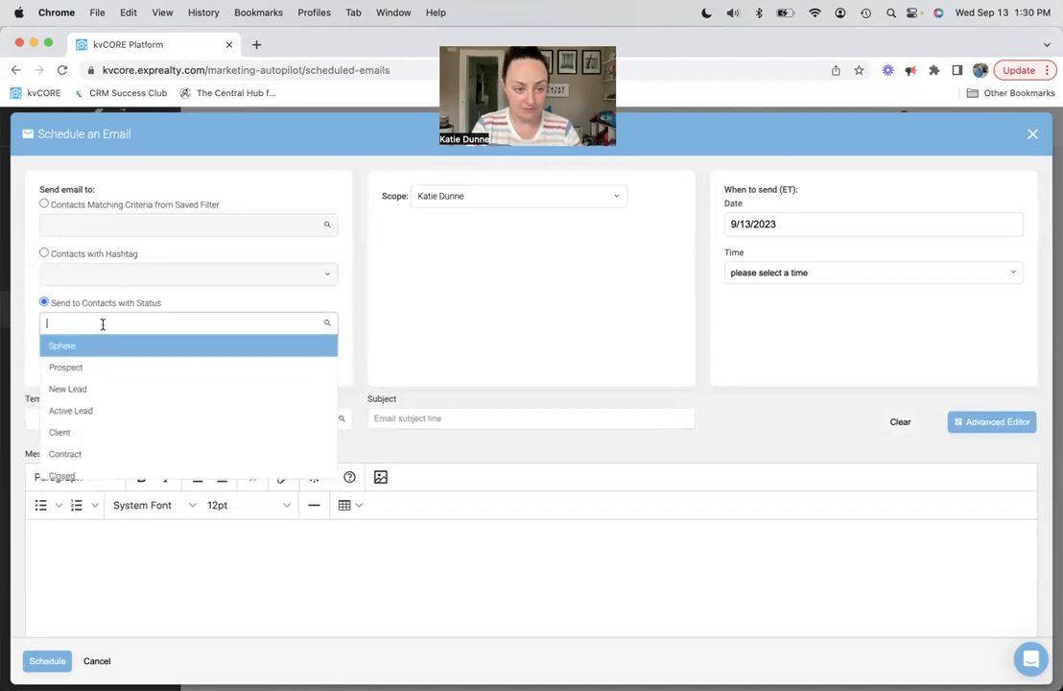
{"action": "left_click", "coordinate": [85, 469]}
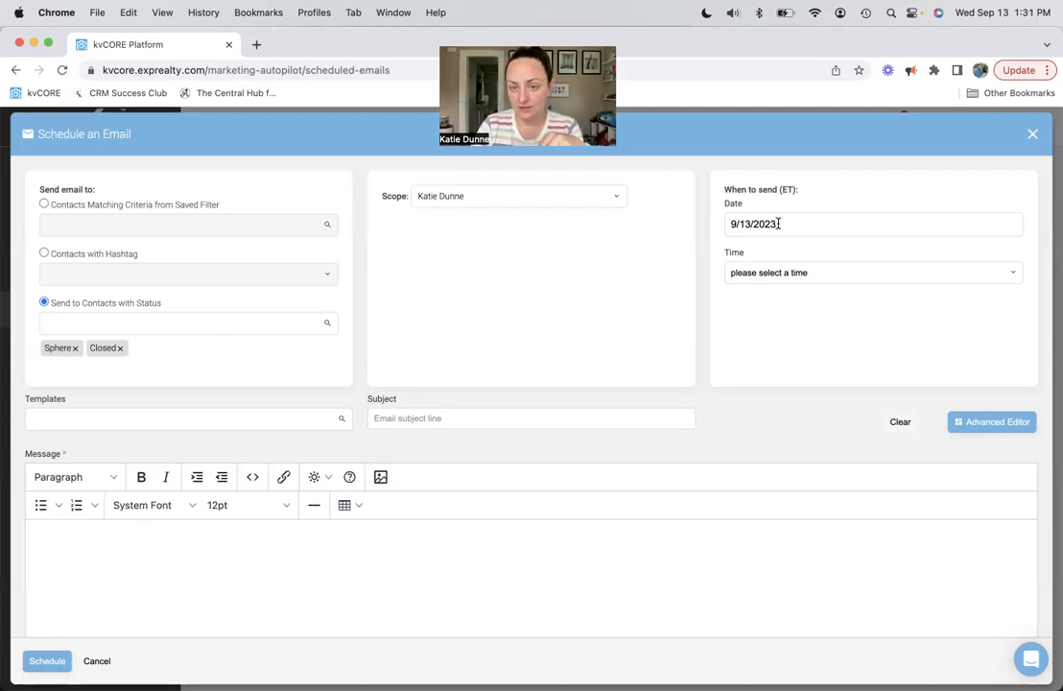
- Pick October 31, 2023 in the calendar as the send date
{"action": "left_click", "coordinate": [778, 223]}
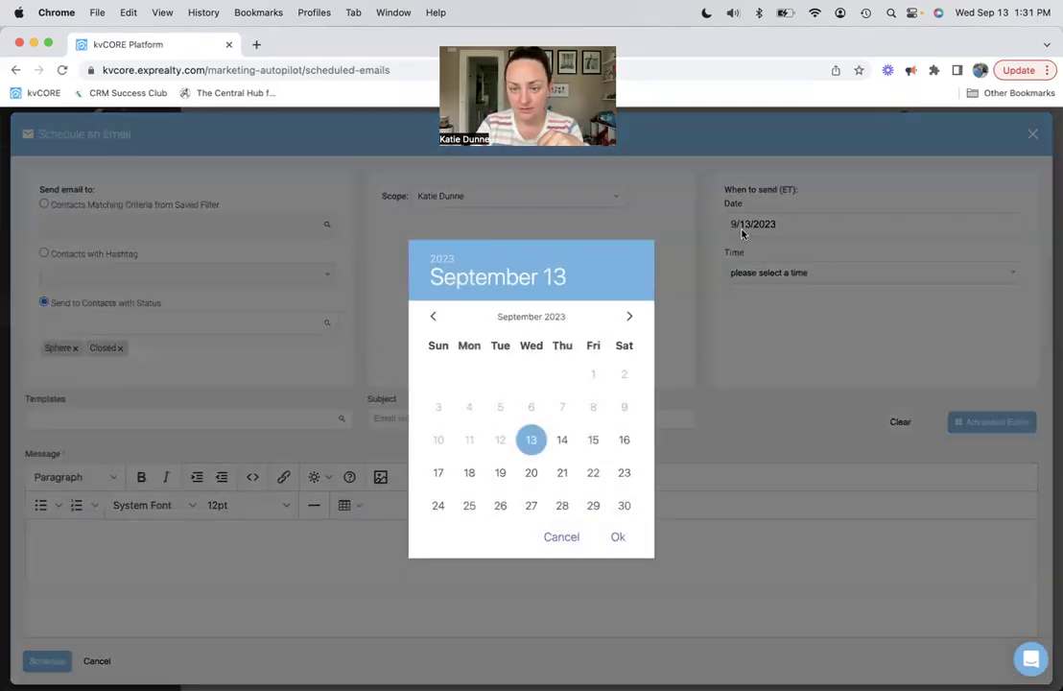
{"action": "left_click", "coordinate": [629, 317]}
{"action": "left_click", "coordinate": [629, 318]}
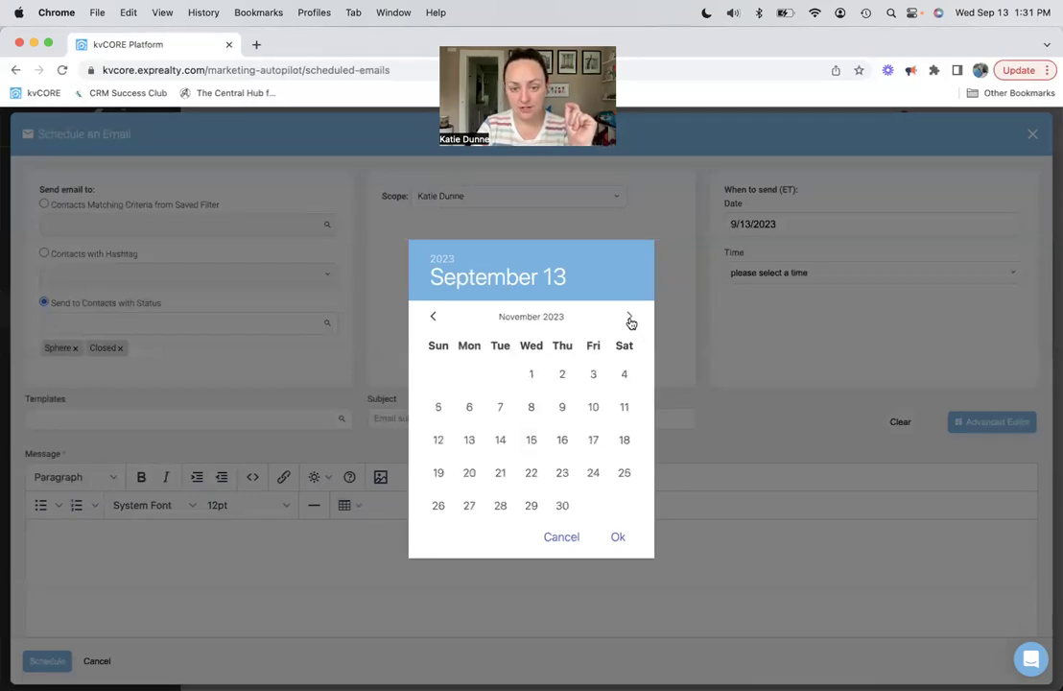
{"action": "left_click", "coordinate": [430, 318]}
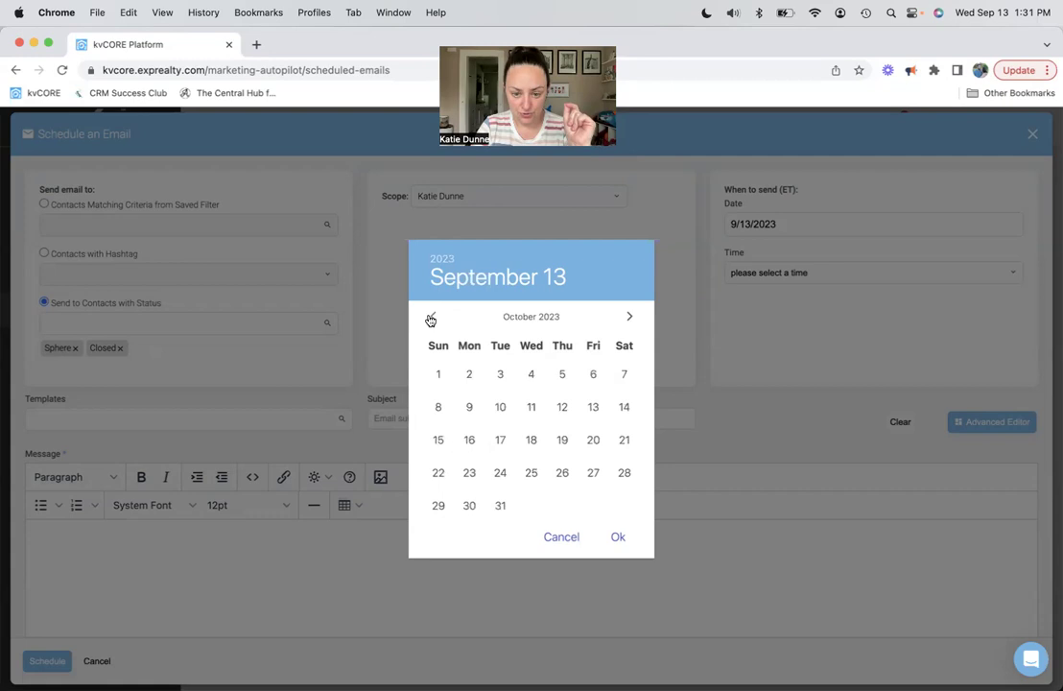
{"action": "left_click", "coordinate": [499, 509]}
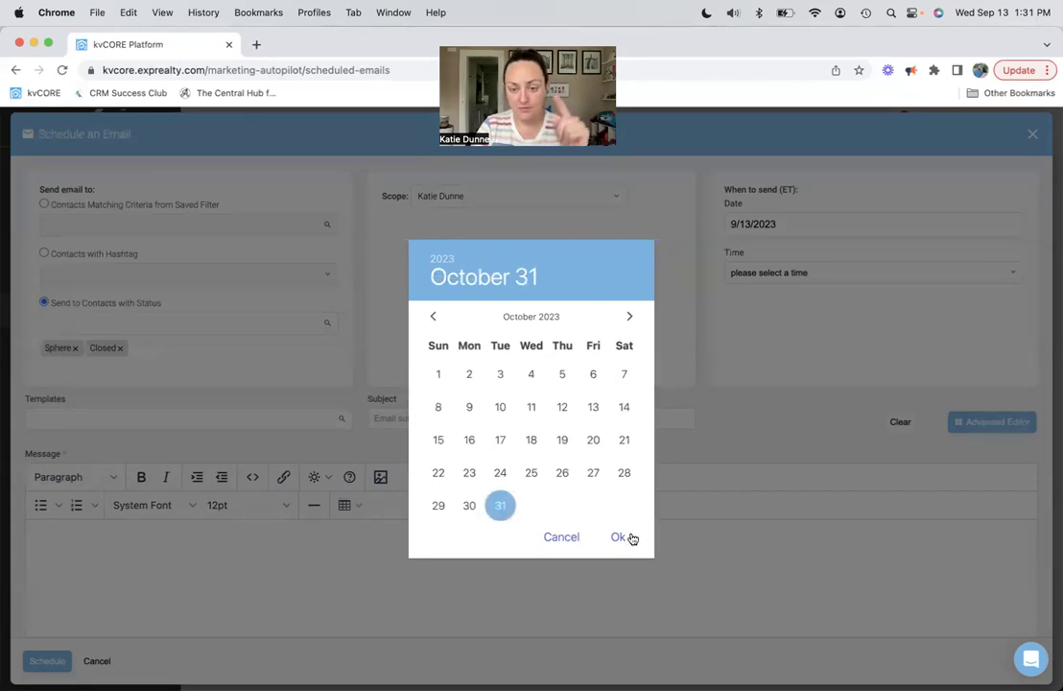
{"action": "left_click", "coordinate": [703, 495]}
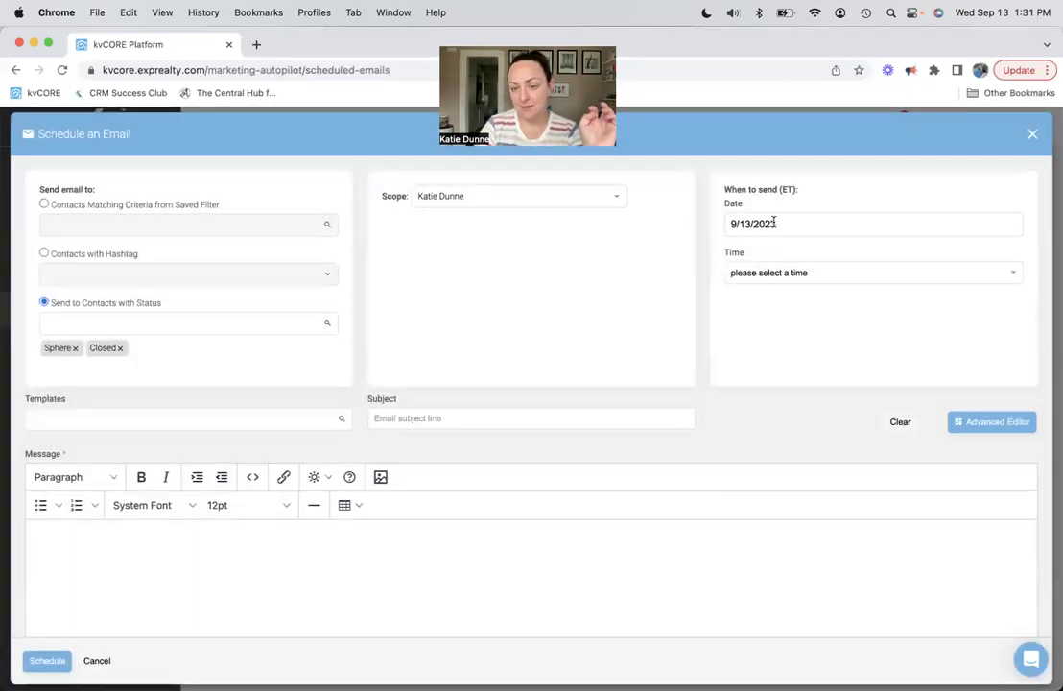
{"action": "left_click", "coordinate": [772, 223]}
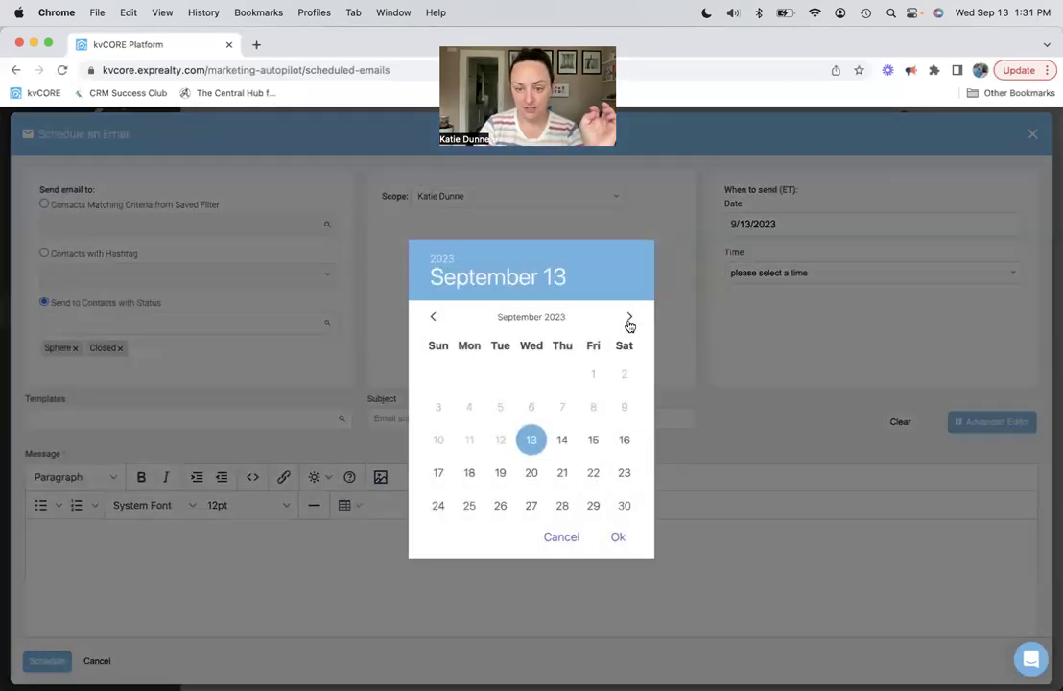
{"action": "left_click", "coordinate": [630, 324]}
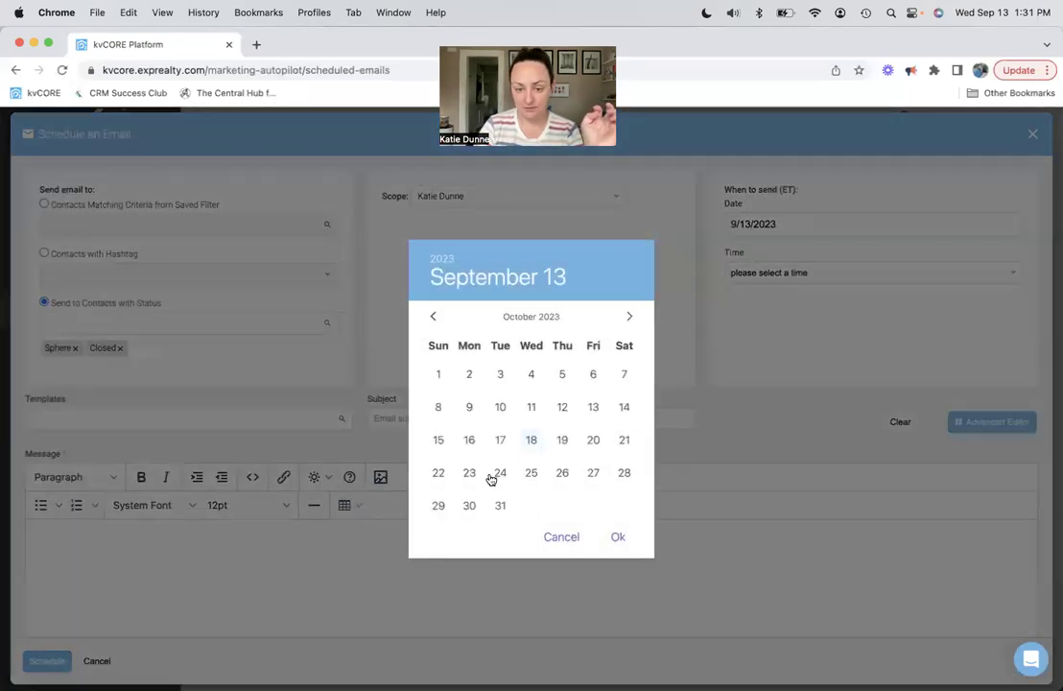
{"action": "left_click", "coordinate": [500, 506]}
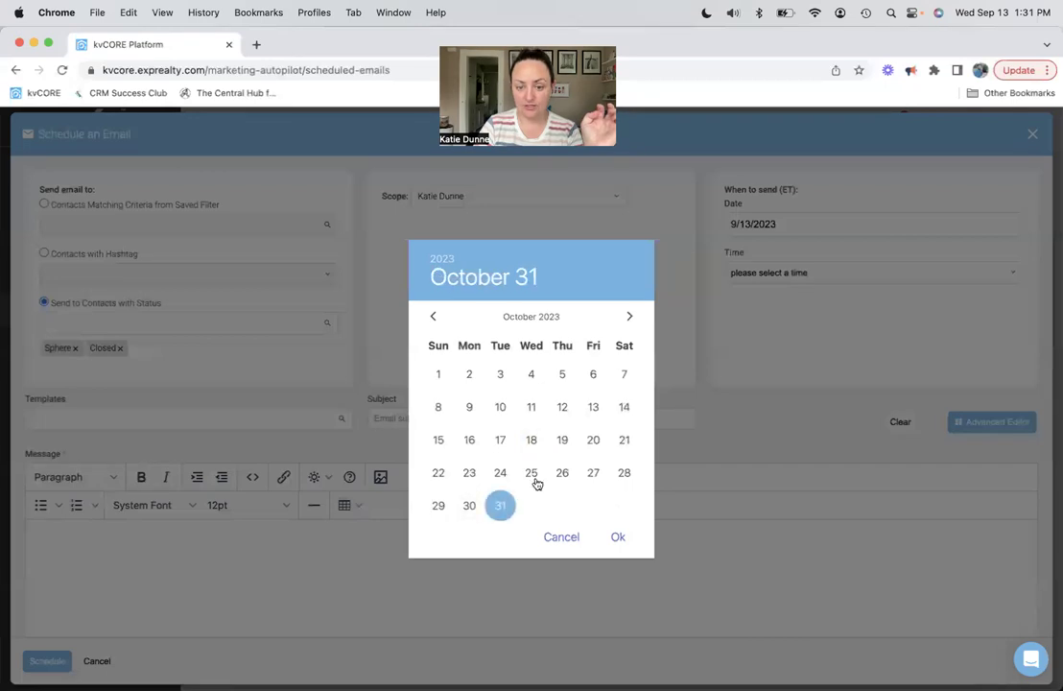
{"action": "left_click", "coordinate": [618, 538]}
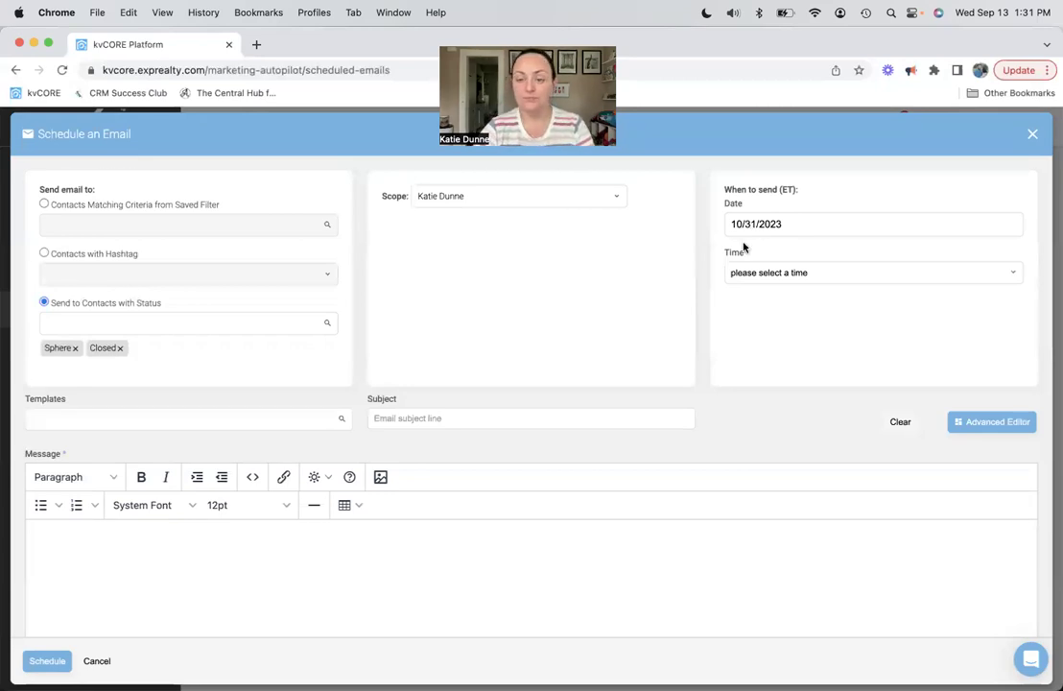
- Choose 8:30 am as the send time
{"action": "left_click", "coordinate": [770, 272]}
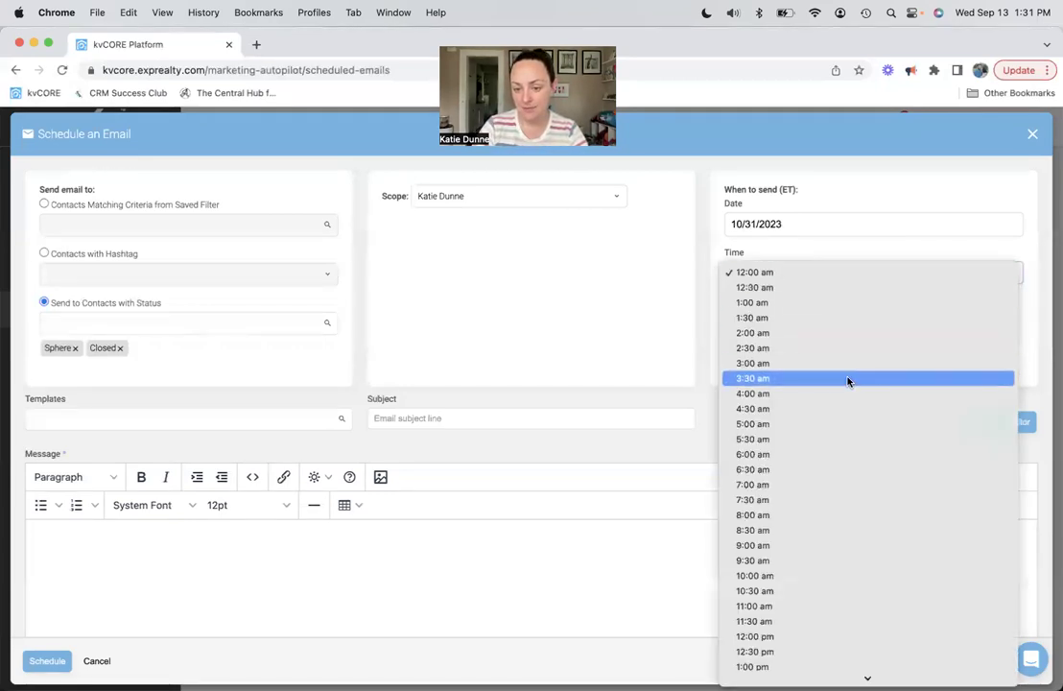
{"action": "scroll", "coordinate": [800, 507], "scroll_direction": "down", "scroll_amount": 3}
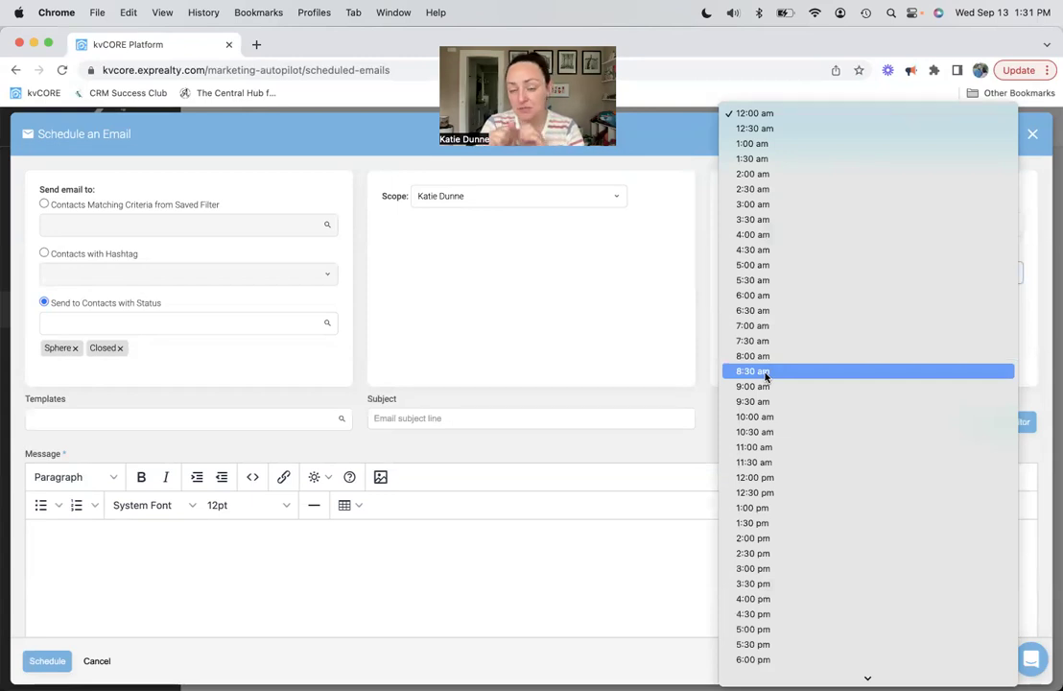
{"action": "scroll", "coordinate": [844, 434], "scroll_direction": "down", "scroll_amount": 5}
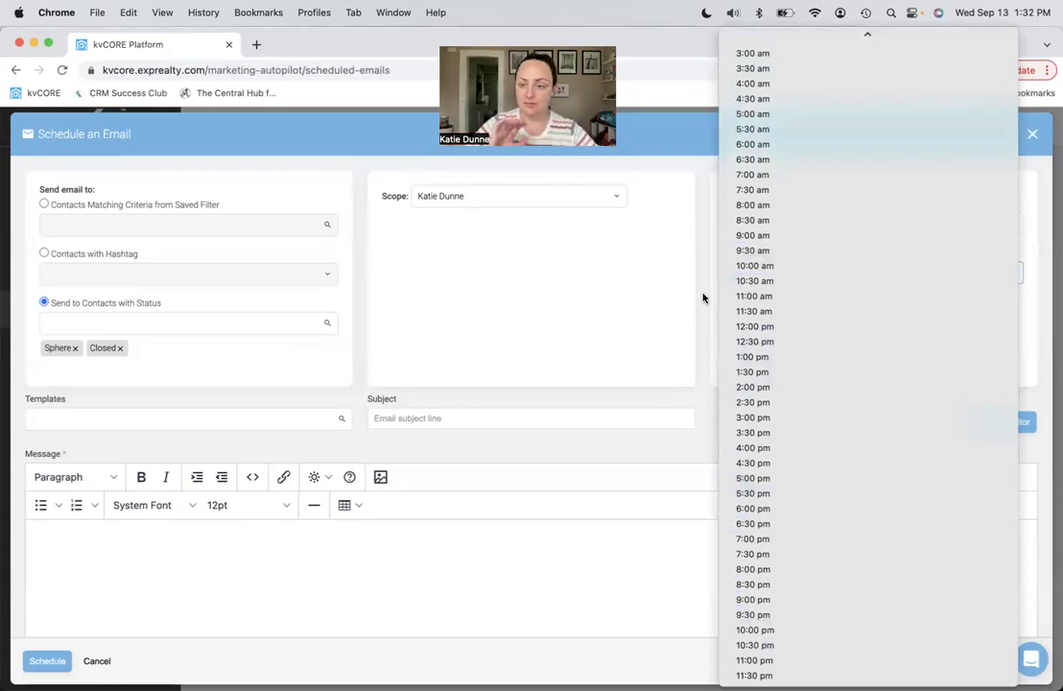
{"action": "scroll", "coordinate": [873, 267], "scroll_direction": "up", "scroll_amount": 3}
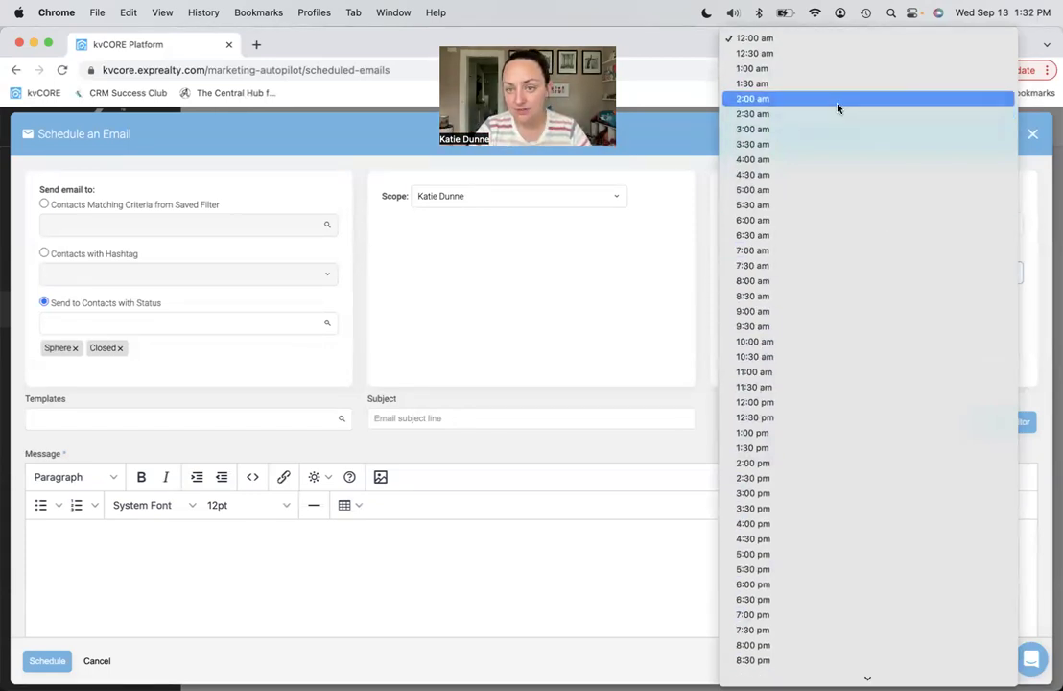
{"action": "left_click", "coordinate": [783, 298]}
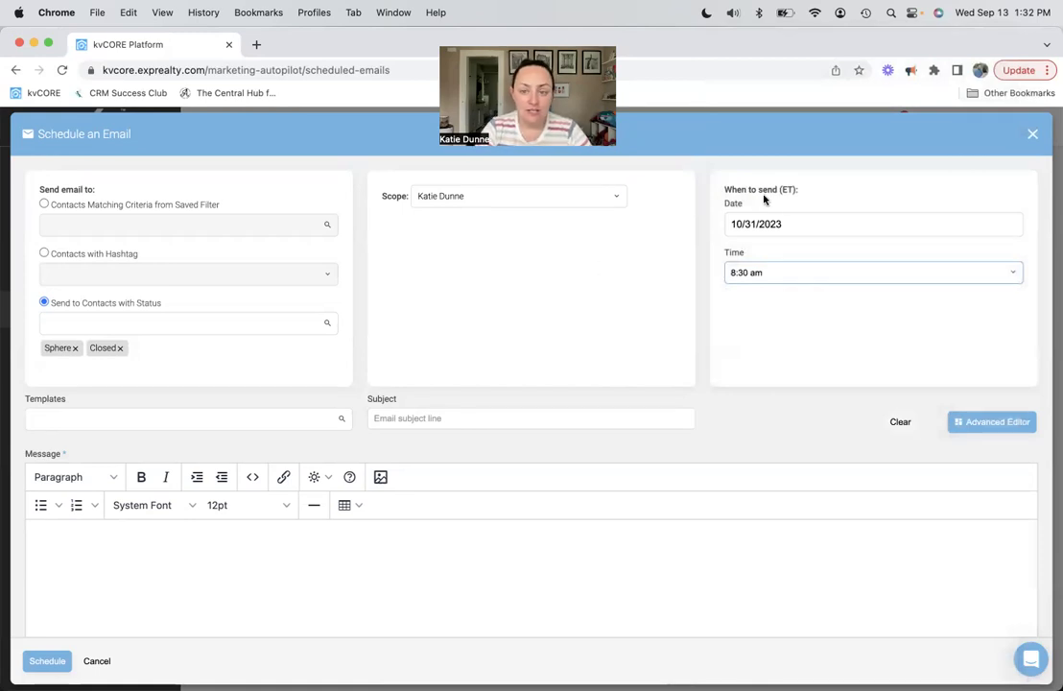
- Search templates for 'hal' and apply Holiday - Halloween 1
{"action": "left_click", "coordinate": [184, 416]}
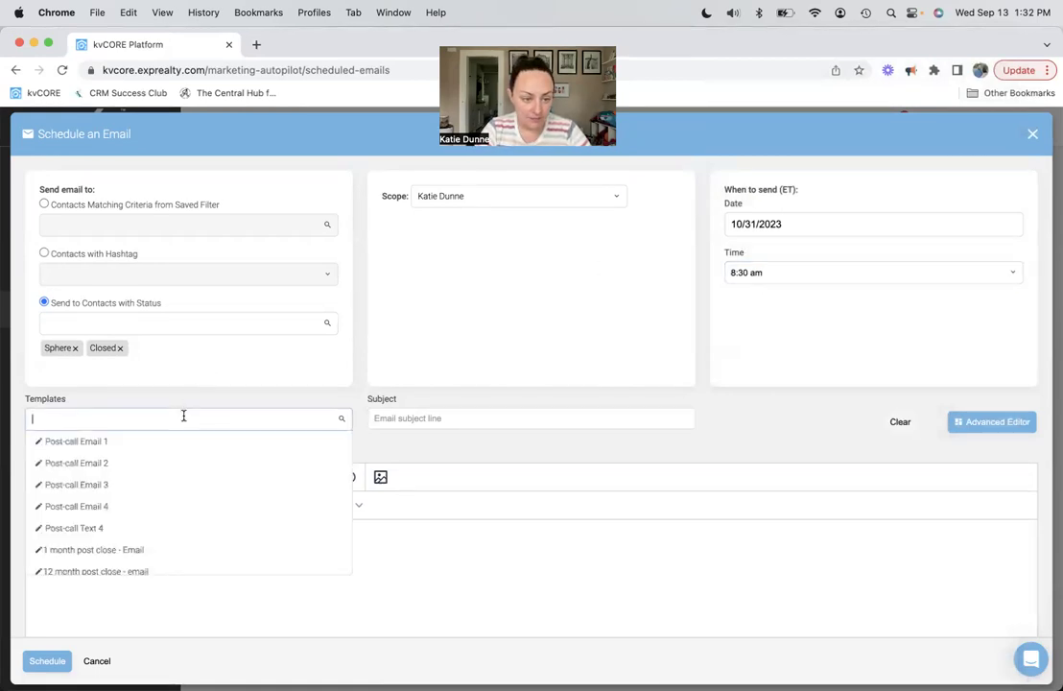
{"action": "type", "text": "hall"}
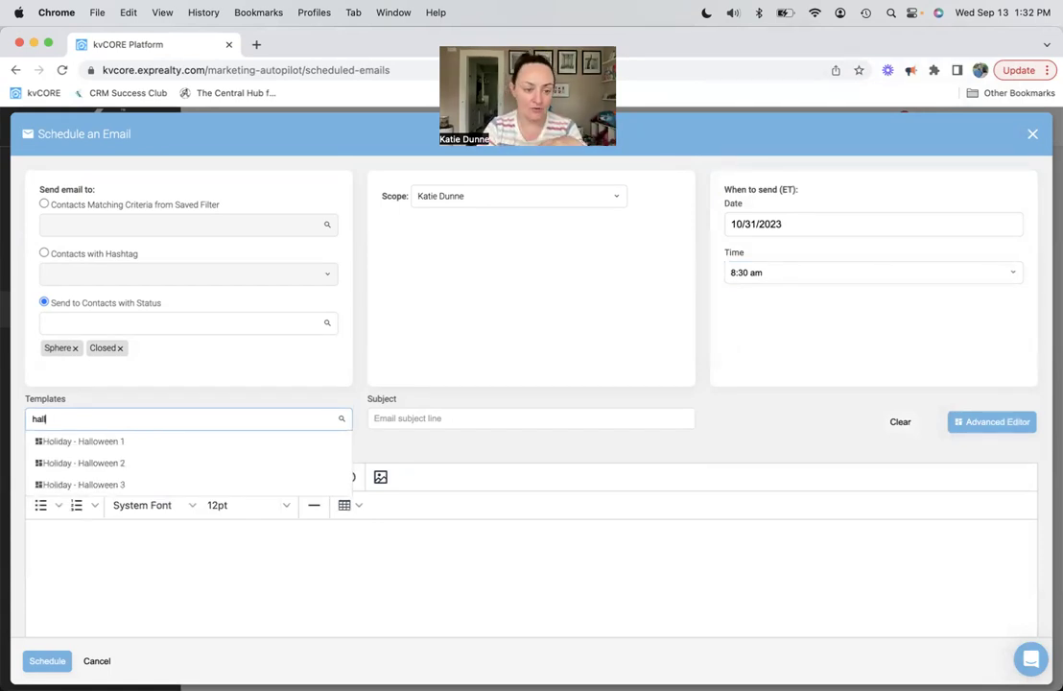
{"action": "left_click", "coordinate": [115, 443]}
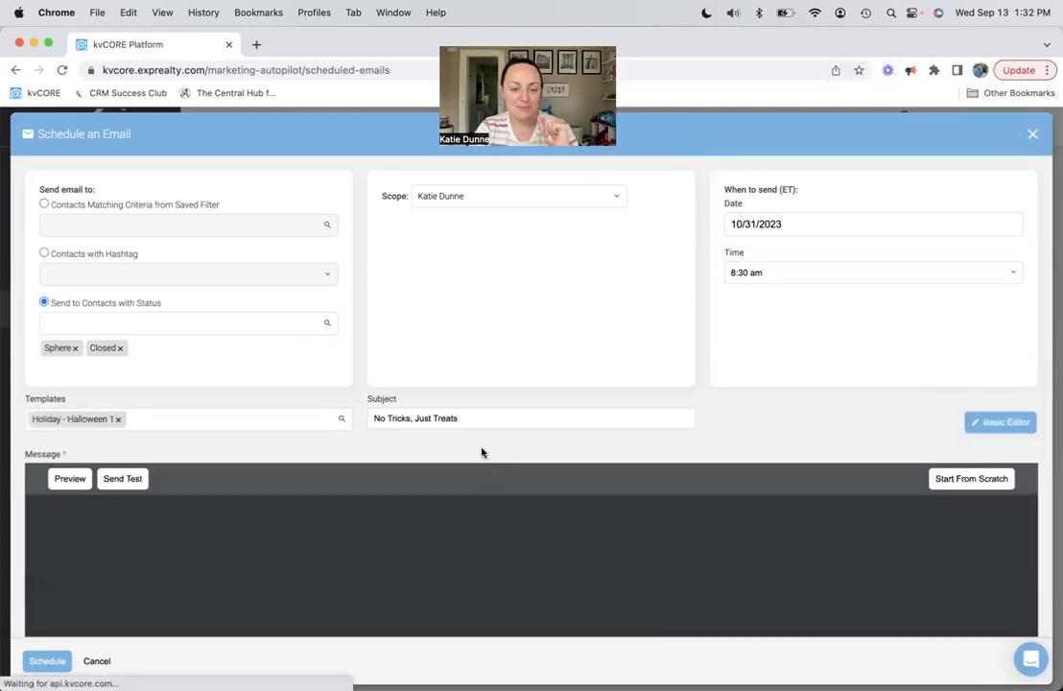
- Review the loaded Halloween email content and its pumpkin design
{"action": "scroll", "coordinate": [482, 451], "scroll_direction": "down", "scroll_amount": 3}
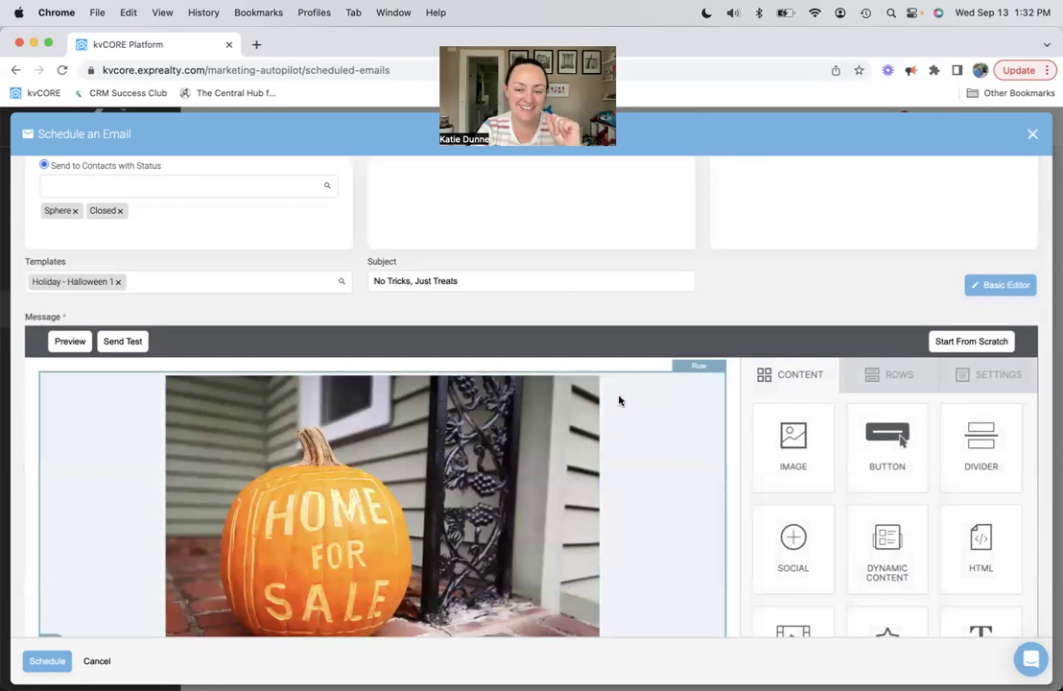
{"action": "scroll", "coordinate": [637, 461], "scroll_direction": "down", "scroll_amount": 3}
{"action": "scroll", "coordinate": [640, 461], "scroll_direction": "up", "scroll_amount": 3}
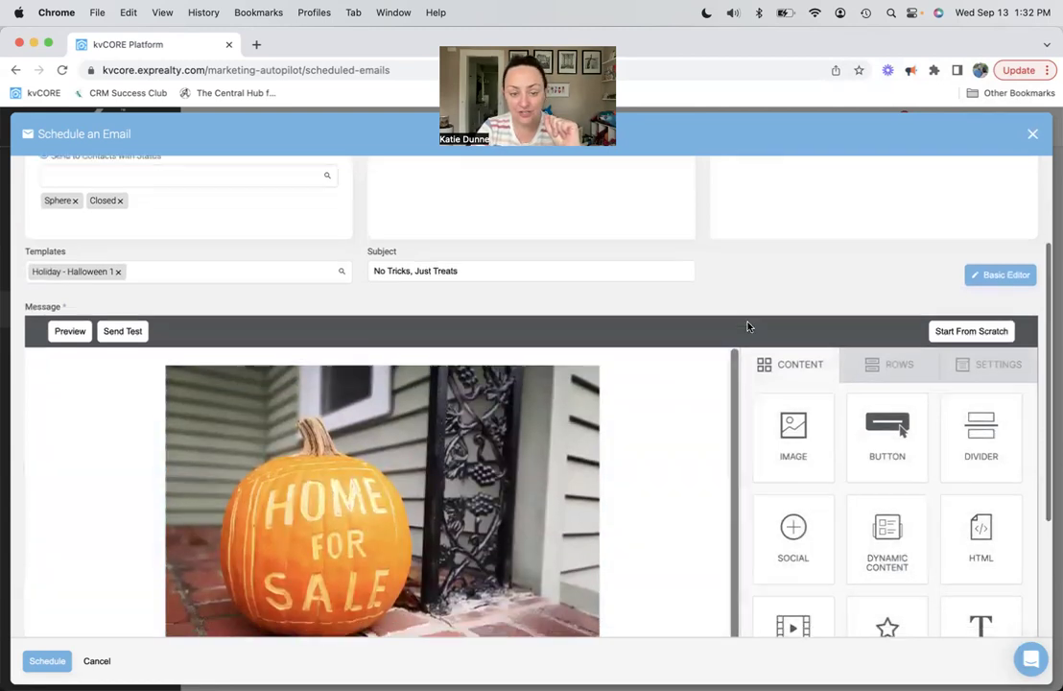
{"action": "scroll", "coordinate": [749, 327], "scroll_direction": "down", "scroll_amount": 3}
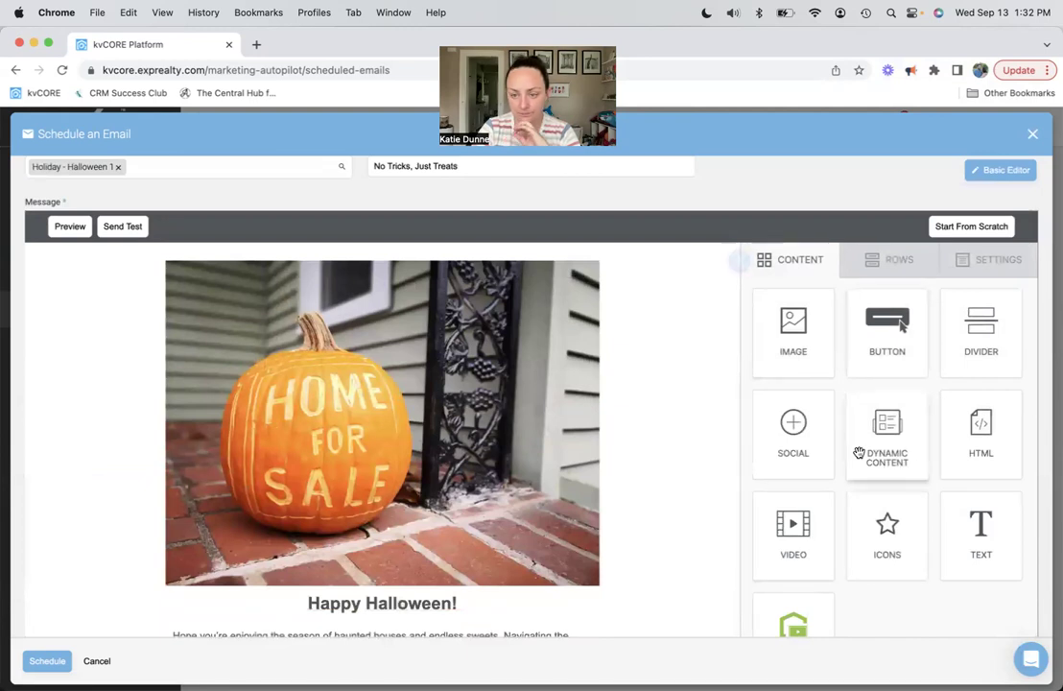
{"action": "scroll", "coordinate": [837, 369], "scroll_direction": "up", "scroll_amount": 1}
{"action": "scroll", "coordinate": [837, 374], "scroll_direction": "down", "scroll_amount": 2}
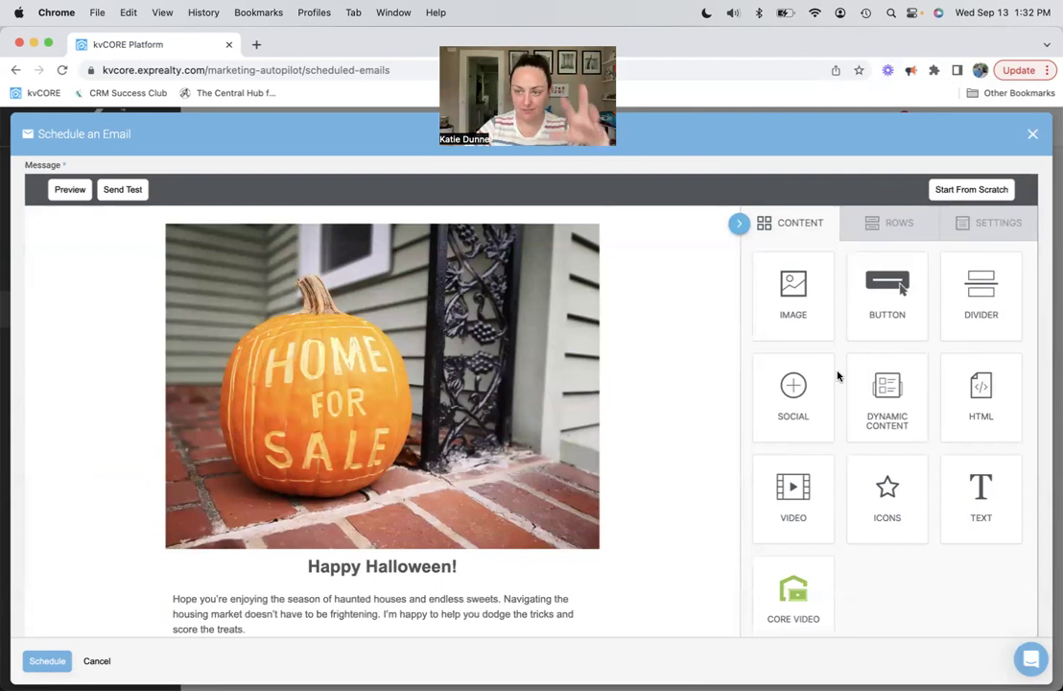
{"action": "scroll", "coordinate": [823, 329], "scroll_direction": "up", "scroll_amount": 1}
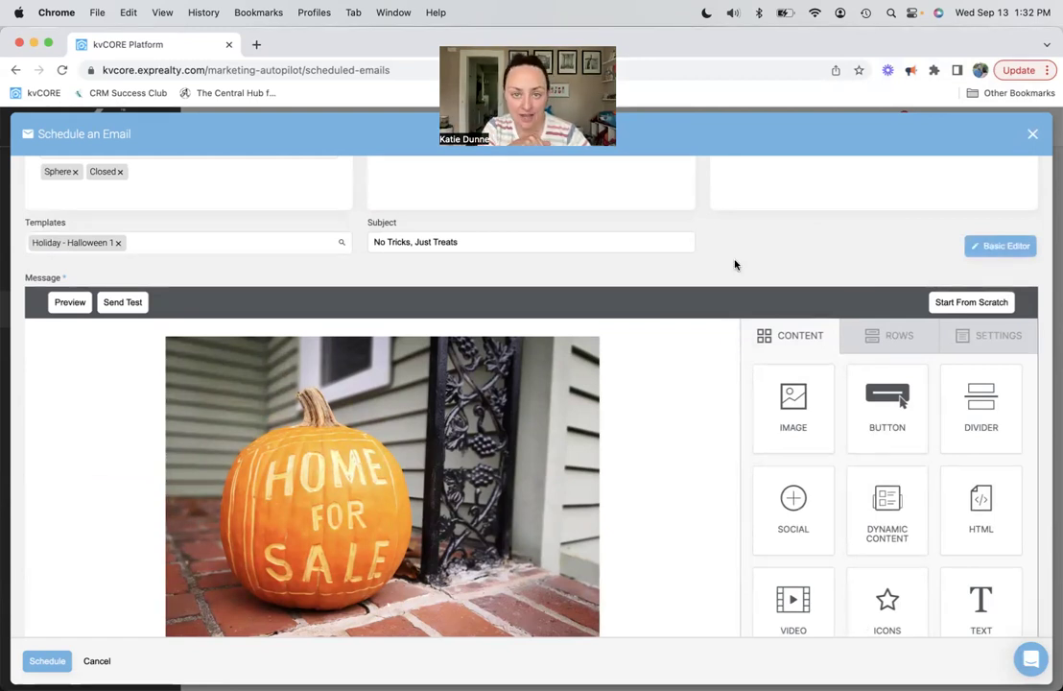
{"action": "scroll", "coordinate": [735, 265], "scroll_direction": "down", "scroll_amount": 3}
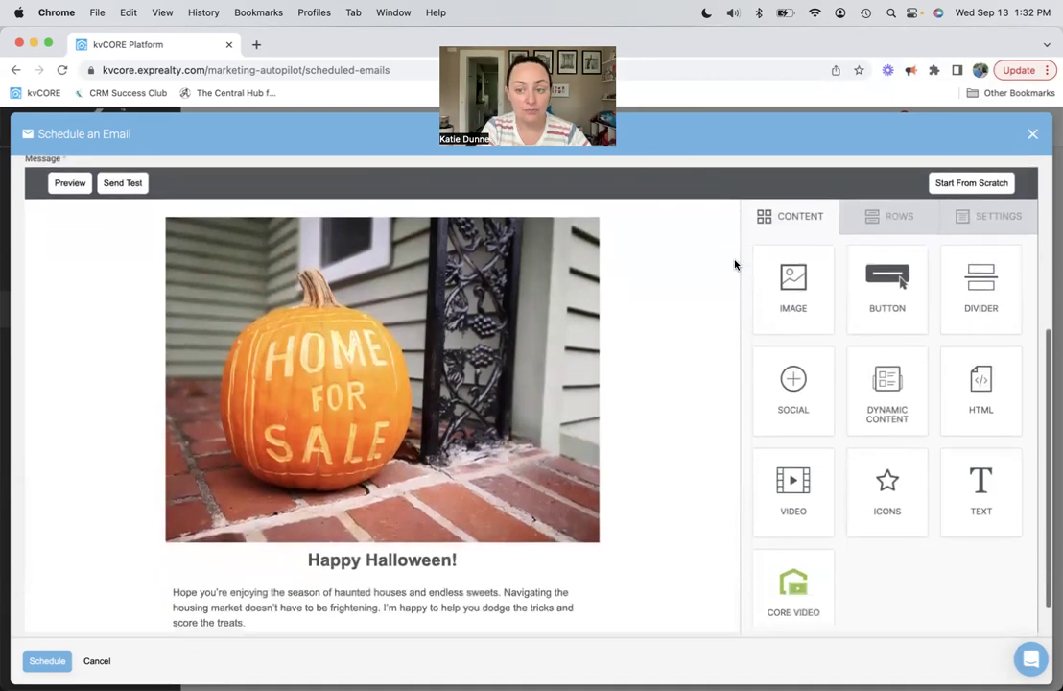
{"action": "scroll", "coordinate": [703, 288], "scroll_direction": "down", "scroll_amount": 3}
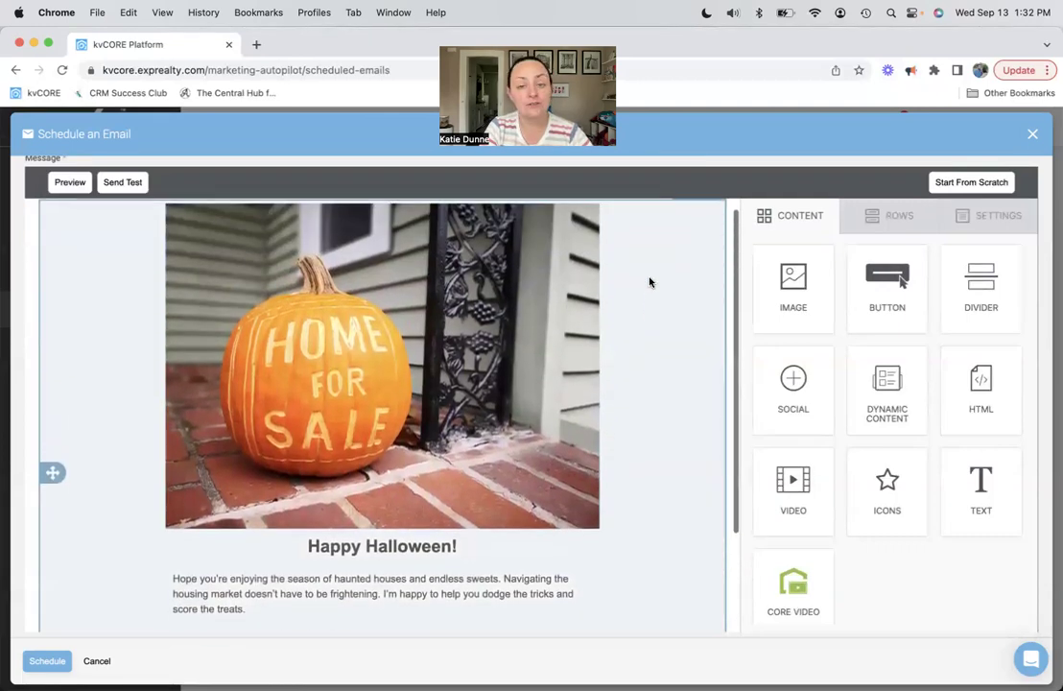
{"action": "scroll", "coordinate": [649, 280], "scroll_direction": "down", "scroll_amount": 1}
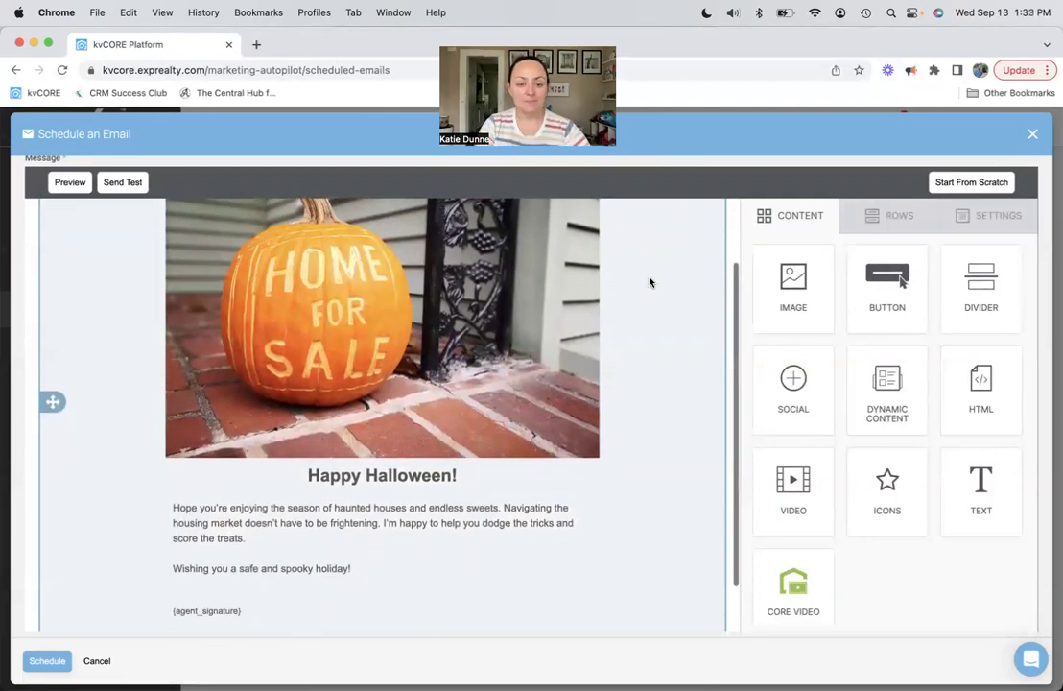
{"action": "scroll", "coordinate": [649, 280], "scroll_direction": "up", "scroll_amount": 2}
{"action": "scroll", "coordinate": [732, 174], "scroll_direction": "up", "scroll_amount": 4}
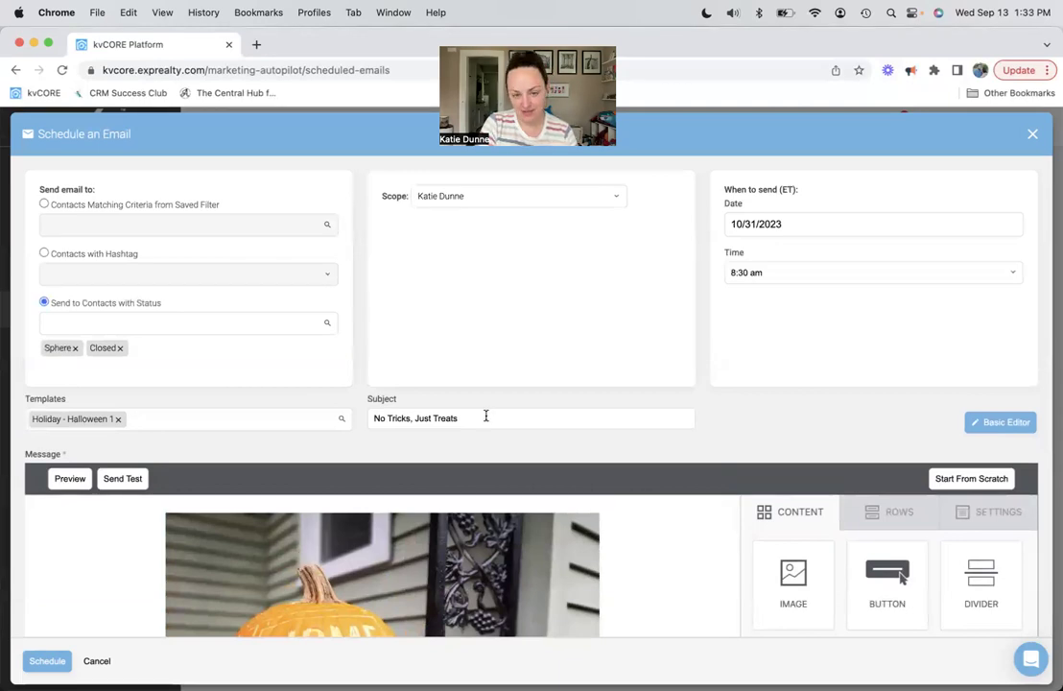
- Add a second exclamation mark to the Happy Halloween! heading
{"action": "left_click_drag", "start_coordinate": [486, 415], "coordinate": [354, 419]}
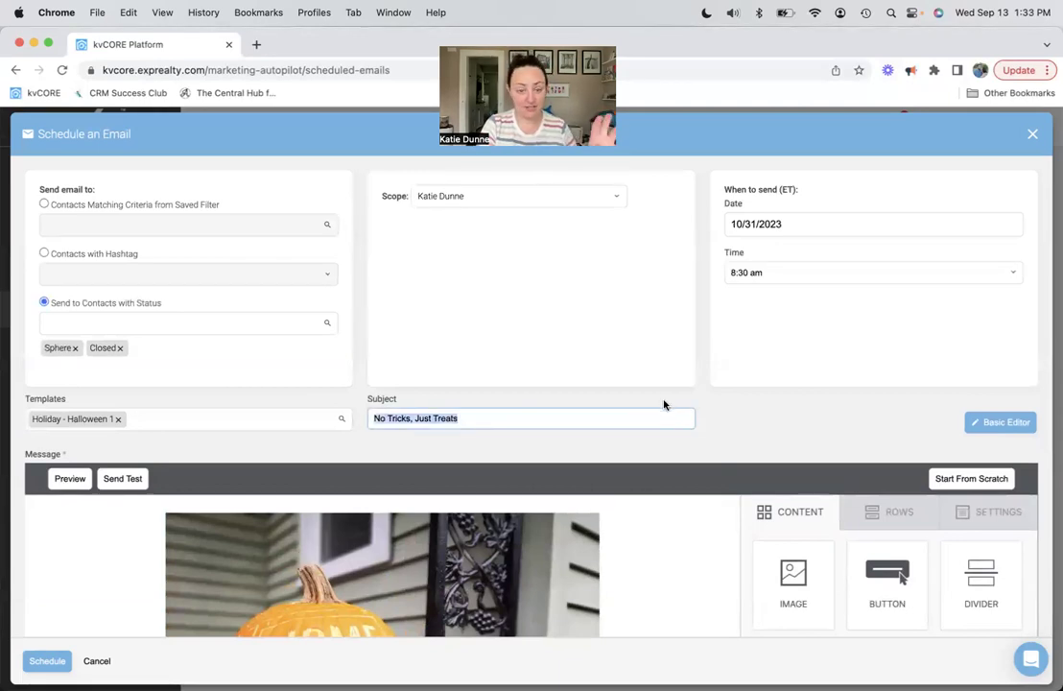
{"action": "left_click", "coordinate": [596, 415]}
{"action": "scroll", "coordinate": [596, 415], "scroll_direction": "down", "scroll_amount": 2}
{"action": "scroll", "coordinate": [596, 415], "scroll_direction": "down", "scroll_amount": 5}
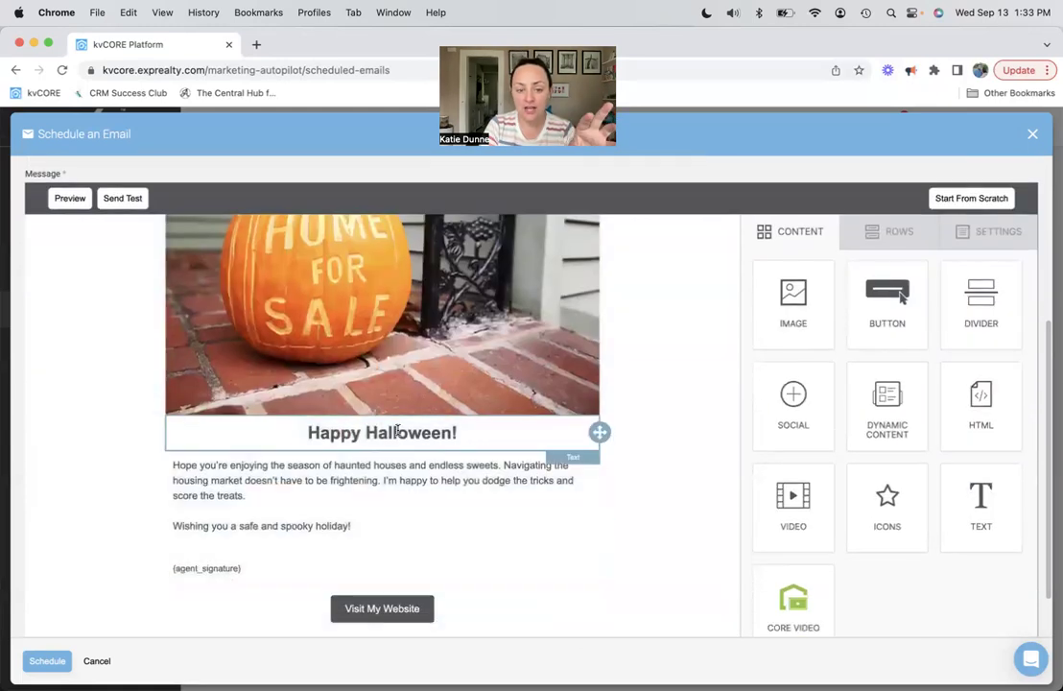
{"action": "left_click", "coordinate": [465, 430]}
{"action": "type", "text": "!"}
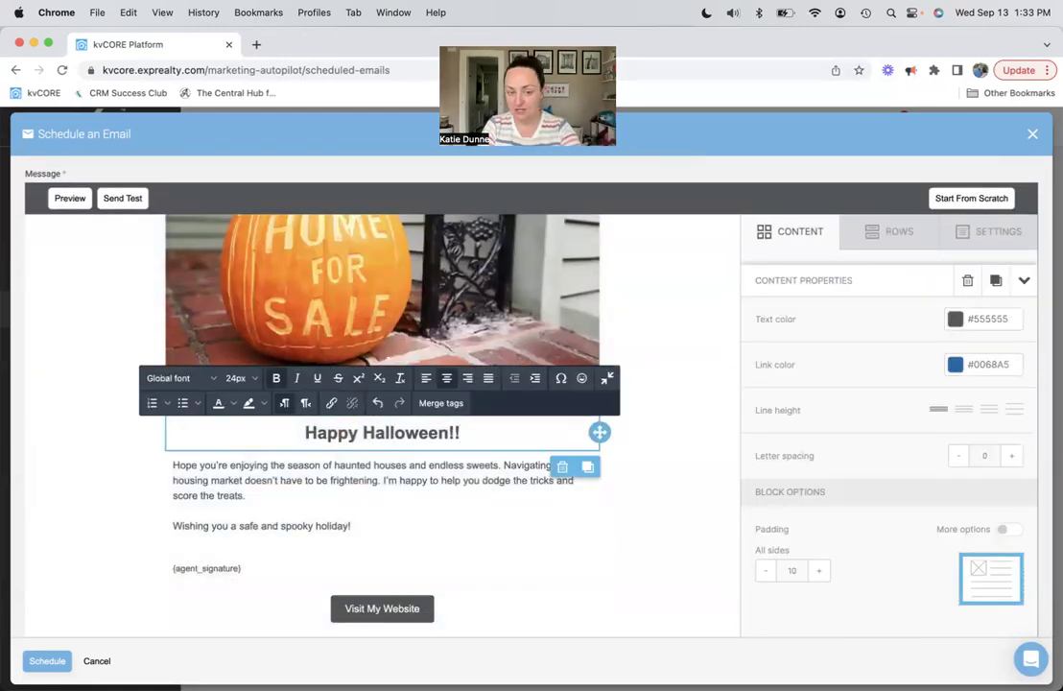
- Check the {agent_signature} placeholder and leave Include Assigned Agent Signature off
{"action": "left_click", "coordinate": [277, 462]}
{"action": "left_click_drag", "start_coordinate": [277, 463], "coordinate": [304, 551]}
{"action": "left_click", "coordinate": [344, 547]}
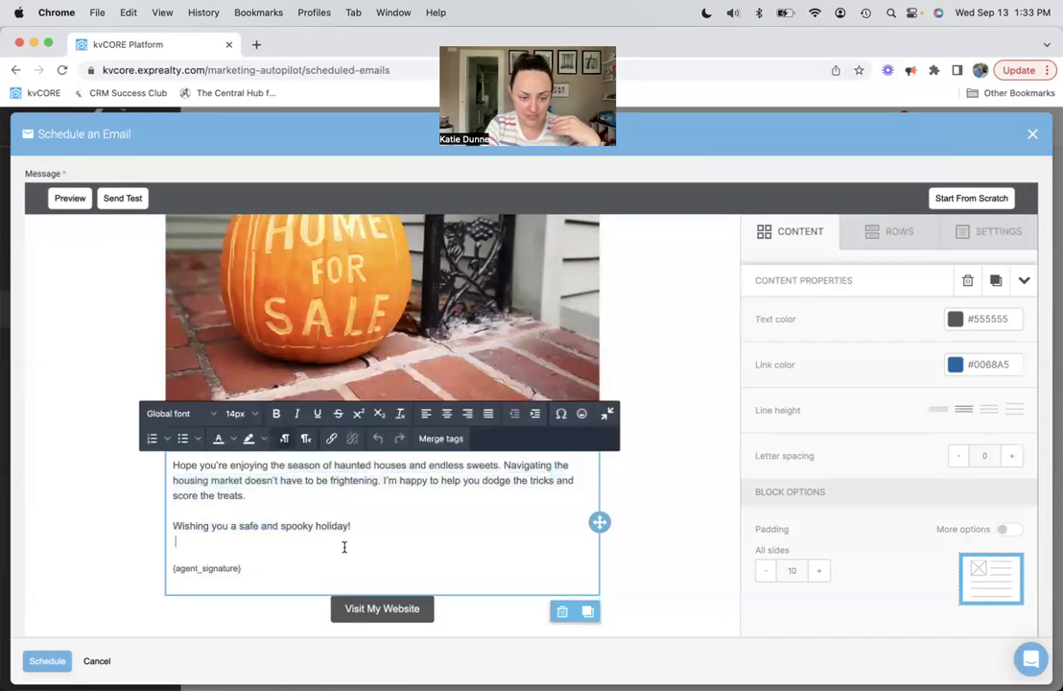
{"action": "scroll", "coordinate": [344, 547], "scroll_direction": "down", "scroll_amount": 2}
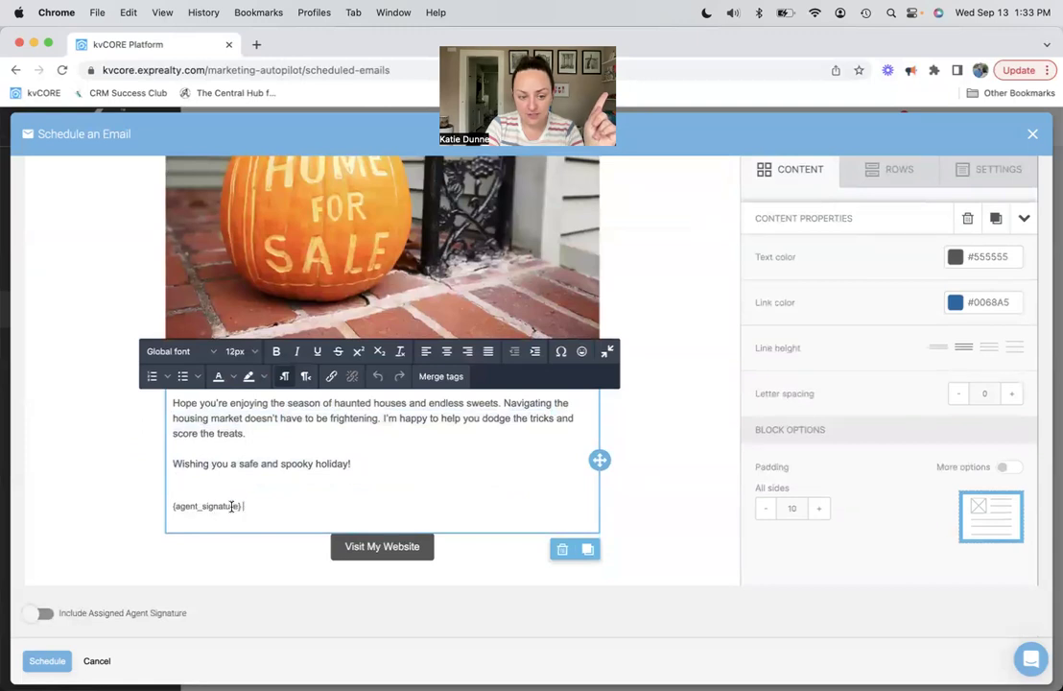
{"action": "left_click_drag", "start_coordinate": [242, 505], "coordinate": [162, 510]}
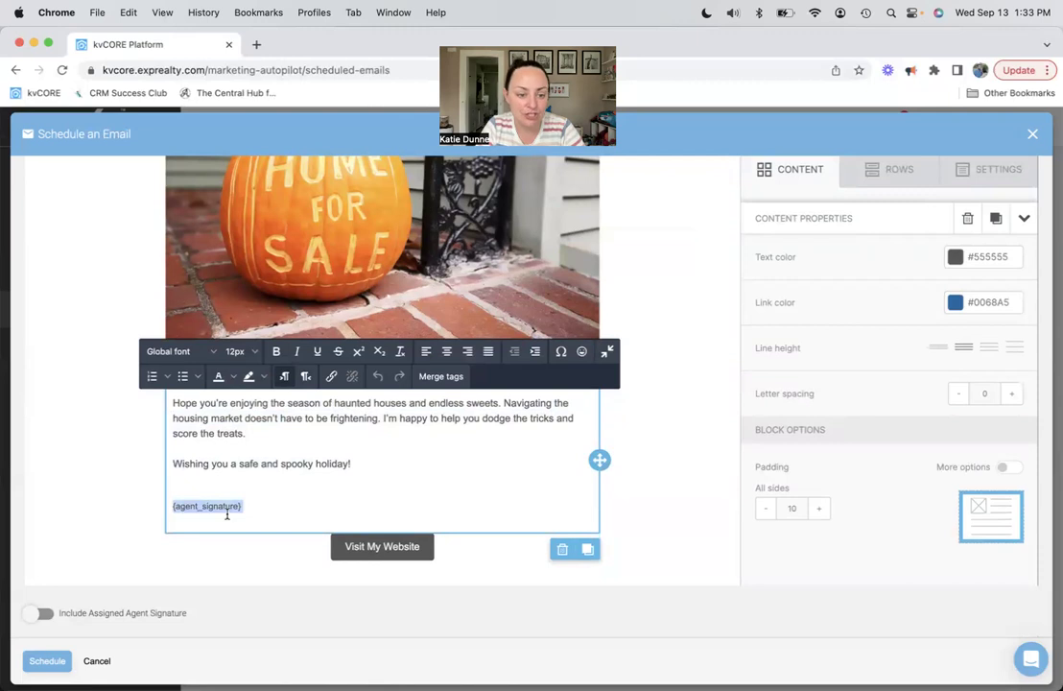
{"action": "left_click", "coordinate": [41, 612]}
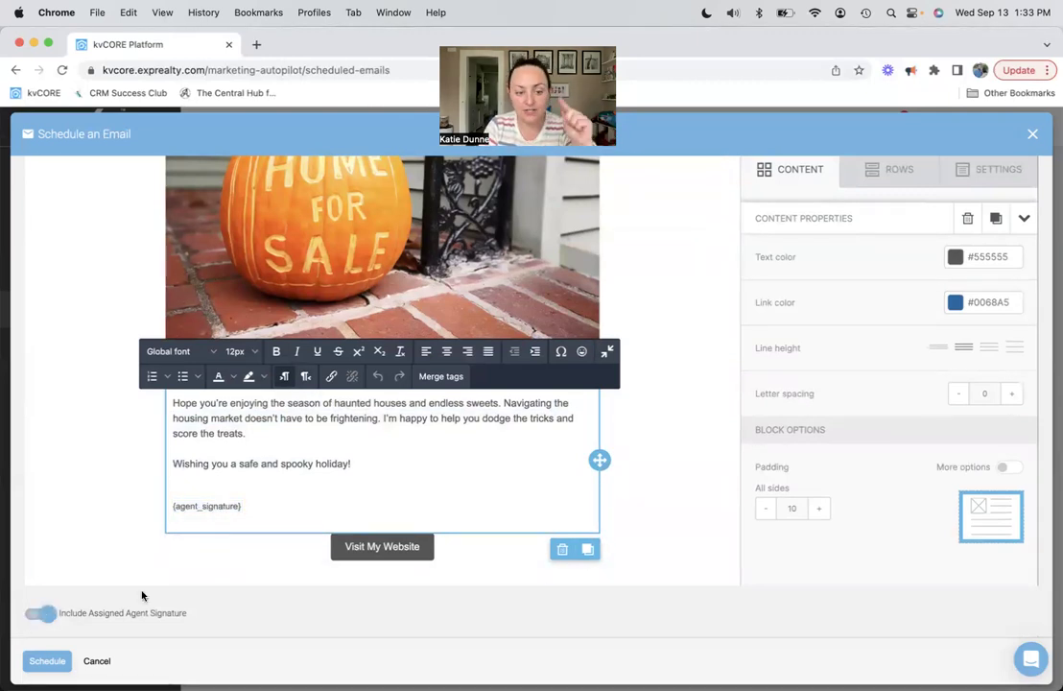
{"action": "left_click", "coordinate": [40, 612]}
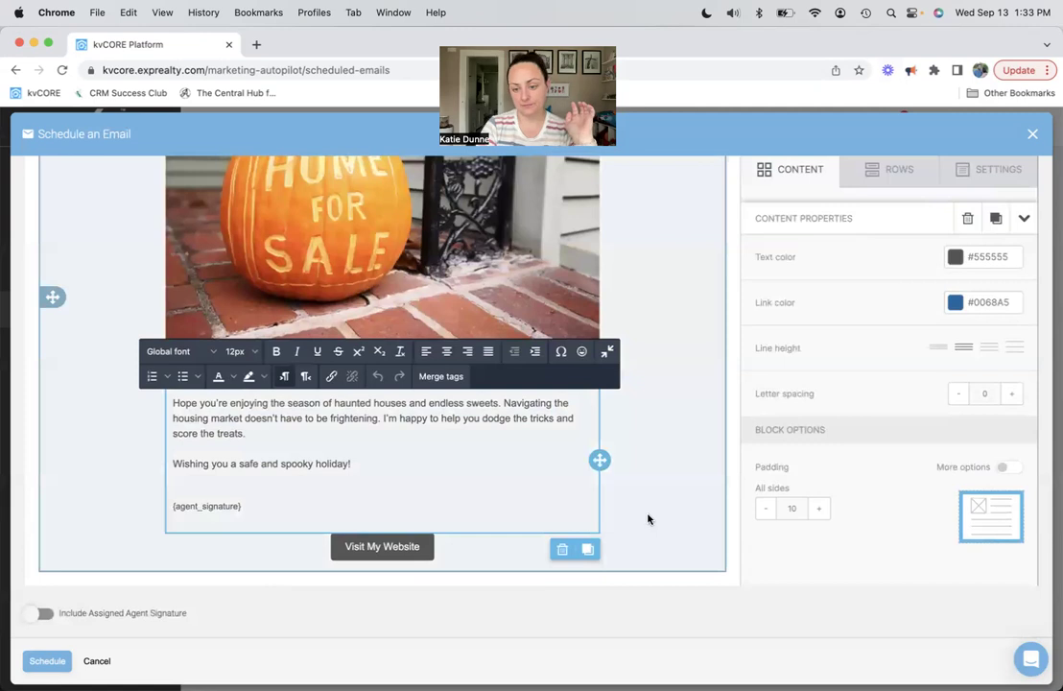
{"action": "scroll", "coordinate": [647, 517], "scroll_direction": "up", "scroll_amount": 10}
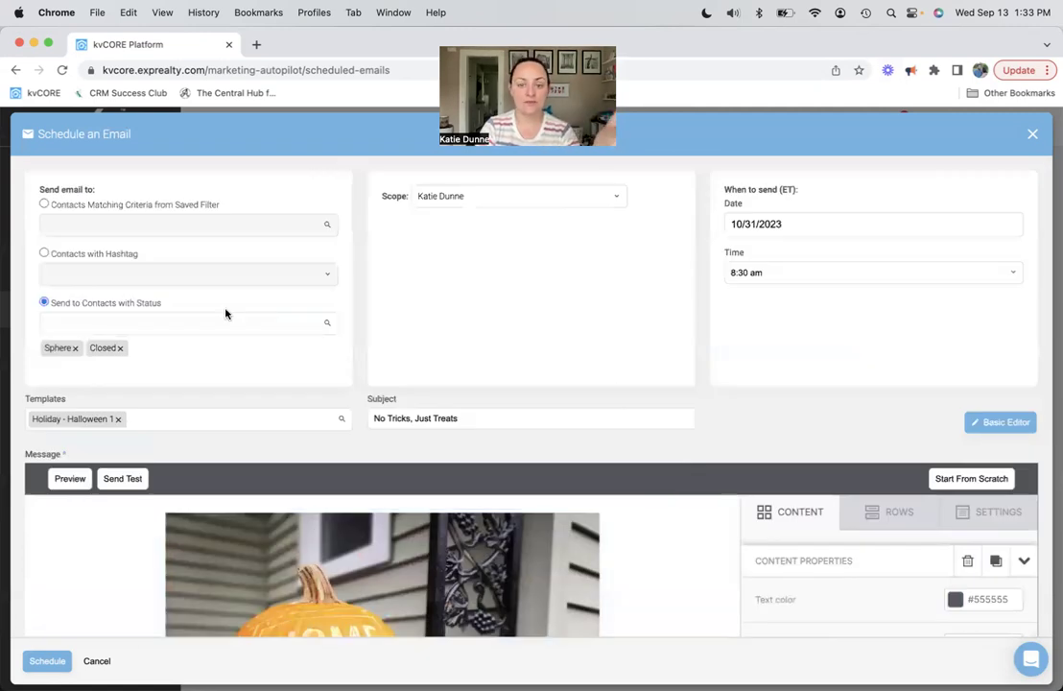
- Scroll to the bottom of the form to schedule the No Tricks, Just Treats email
{"action": "scroll", "coordinate": [225, 311], "scroll_direction": "down", "scroll_amount": 5}
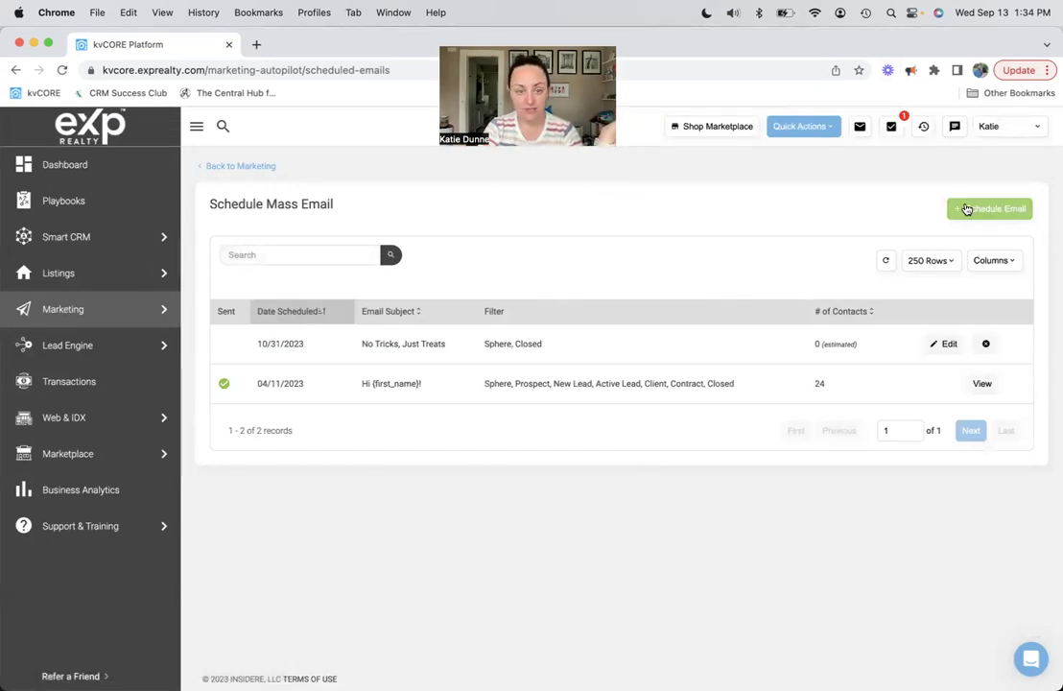
- Start a new scheduled email addressed to Sphere and Closed contacts
{"action": "left_click", "coordinate": [966, 209]}
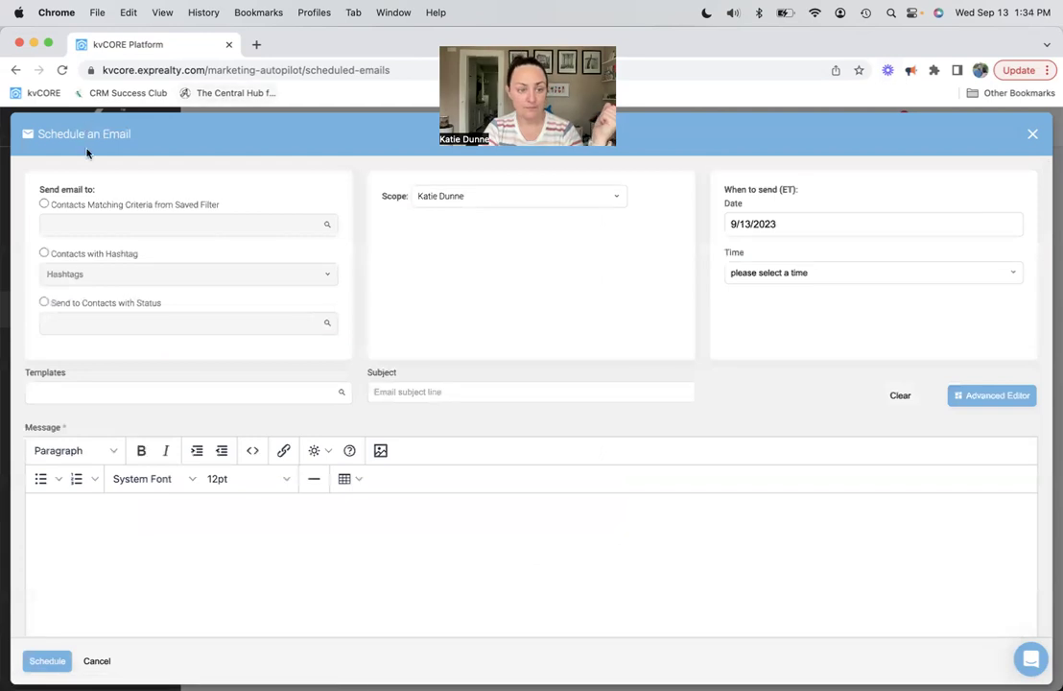
{"action": "left_click", "coordinate": [44, 301]}
{"action": "left_click", "coordinate": [71, 326]}
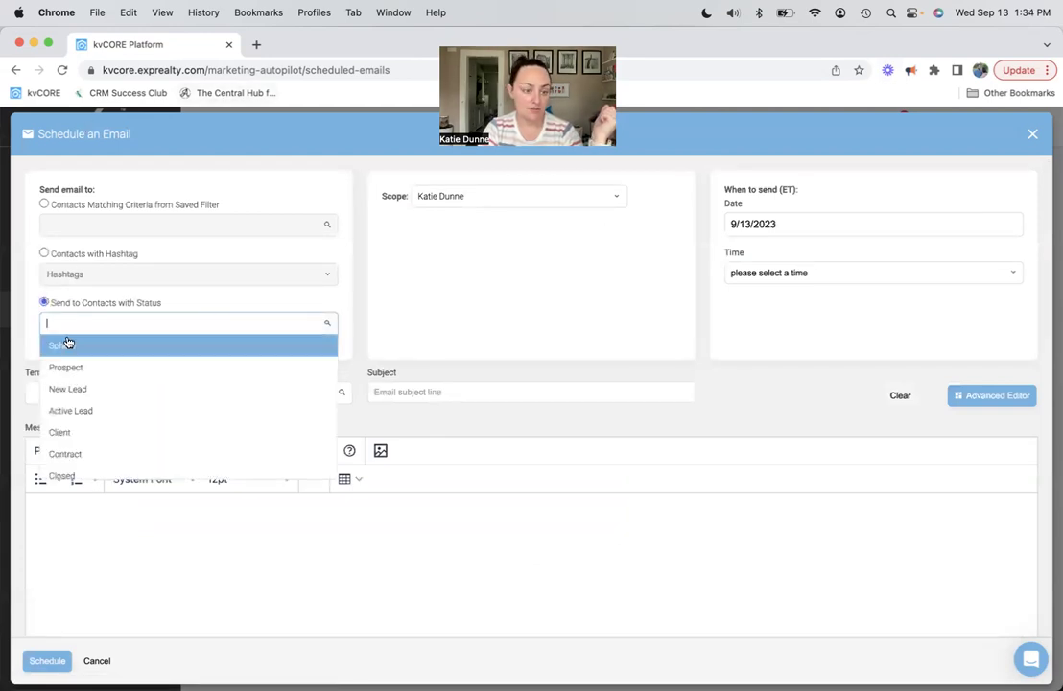
{"action": "left_click", "coordinate": [67, 343]}
{"action": "left_click", "coordinate": [65, 346]}
{"action": "left_click", "coordinate": [79, 469]}
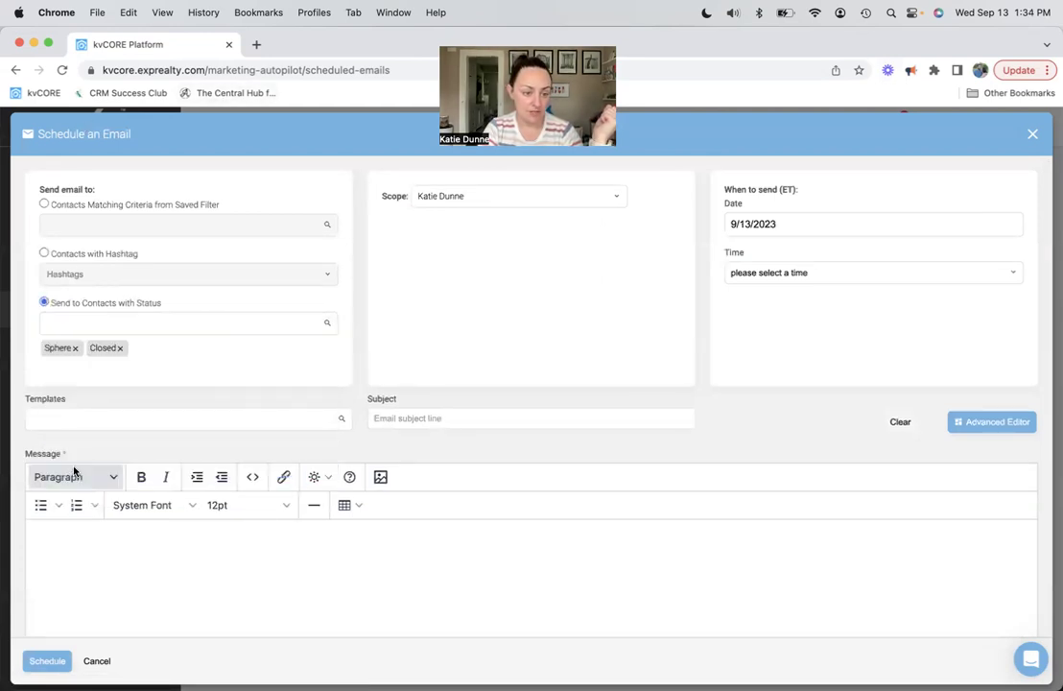
- Set the send date to November 20, 2023
{"action": "left_click", "coordinate": [789, 220]}
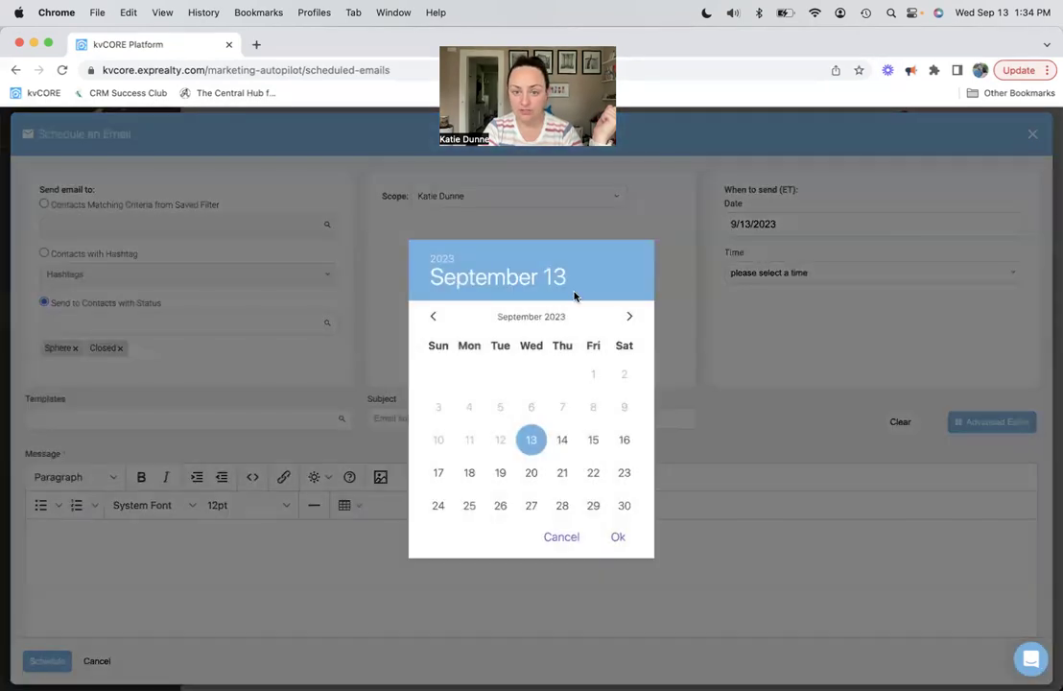
{"action": "left_click", "coordinate": [628, 319]}
{"action": "left_click", "coordinate": [628, 319]}
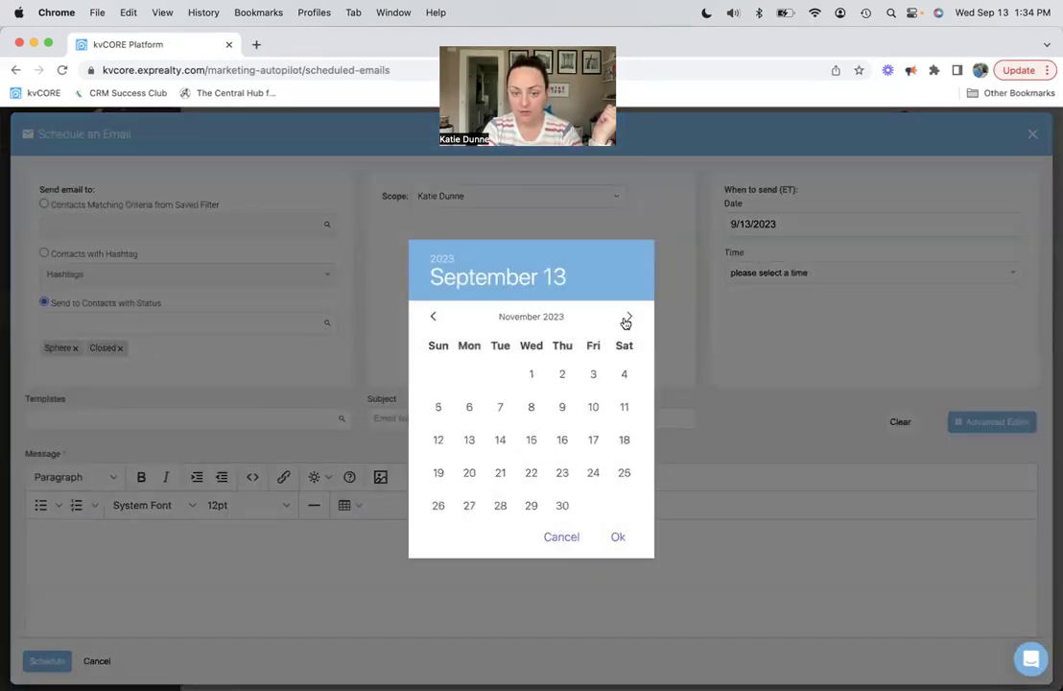
{"action": "left_click", "coordinate": [470, 473]}
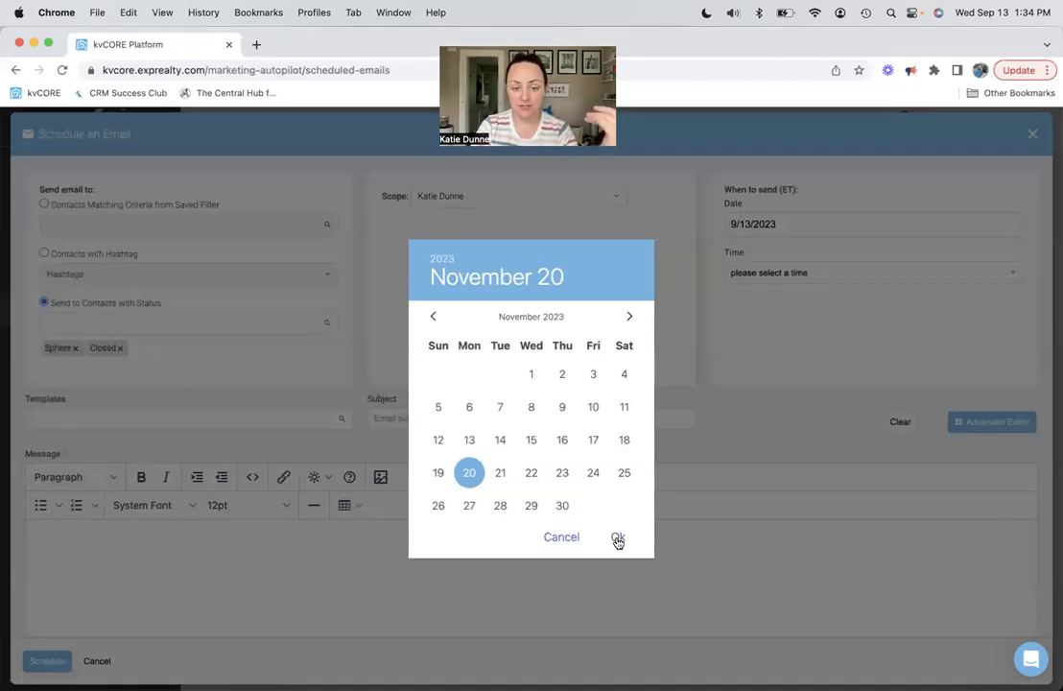
{"action": "left_click", "coordinate": [617, 541]}
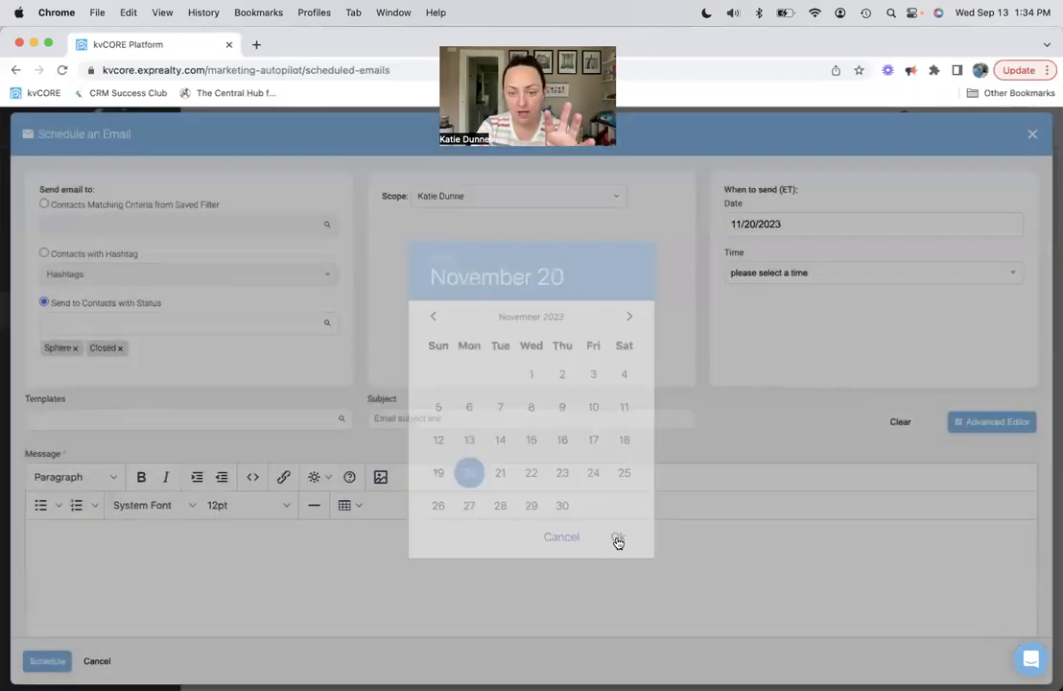
- Apply the Holiday - Thanksgiving 2 template, found by searching 'thank', and review its message
{"action": "left_click", "coordinate": [250, 418]}
{"action": "type", "text": "thank"}
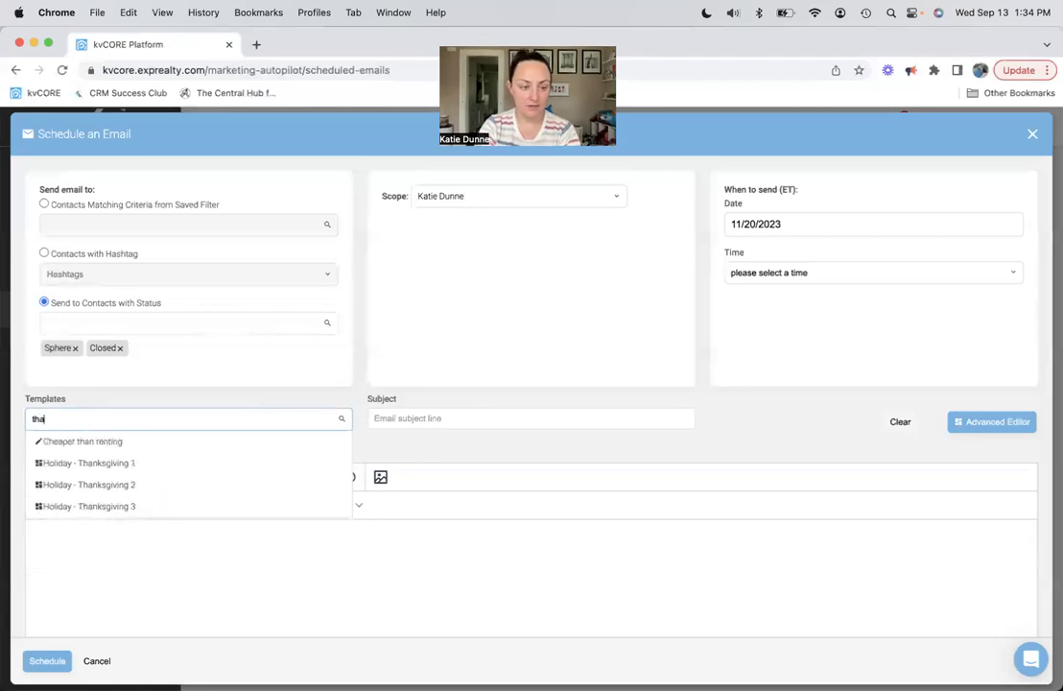
{"action": "left_click", "coordinate": [220, 463]}
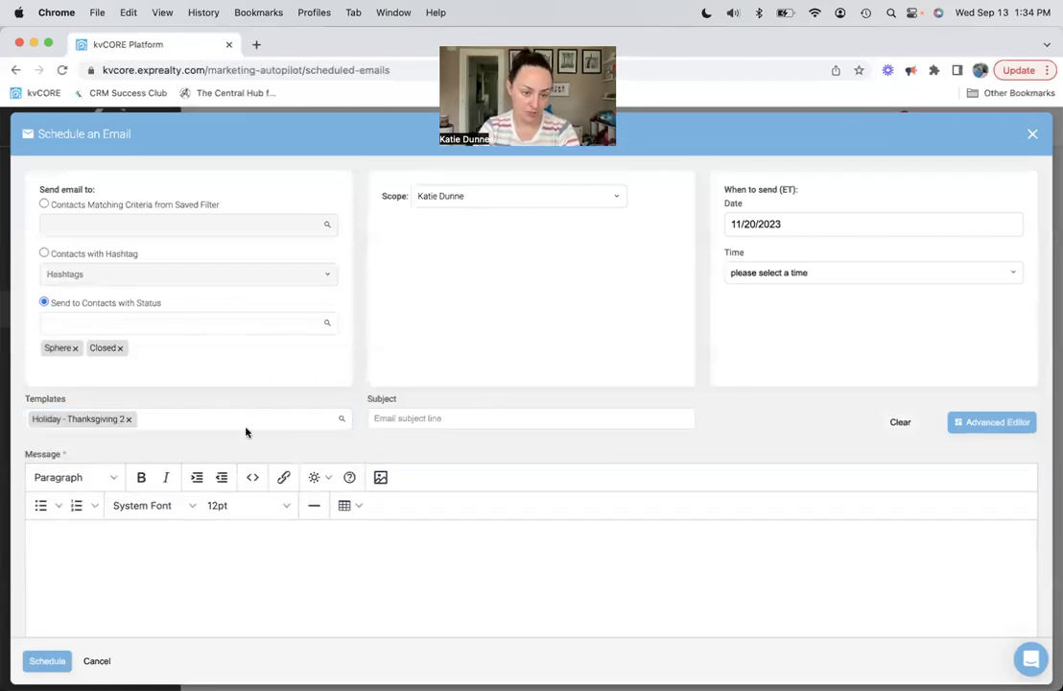
{"action": "scroll", "coordinate": [738, 409], "scroll_direction": "down", "scroll_amount": 3}
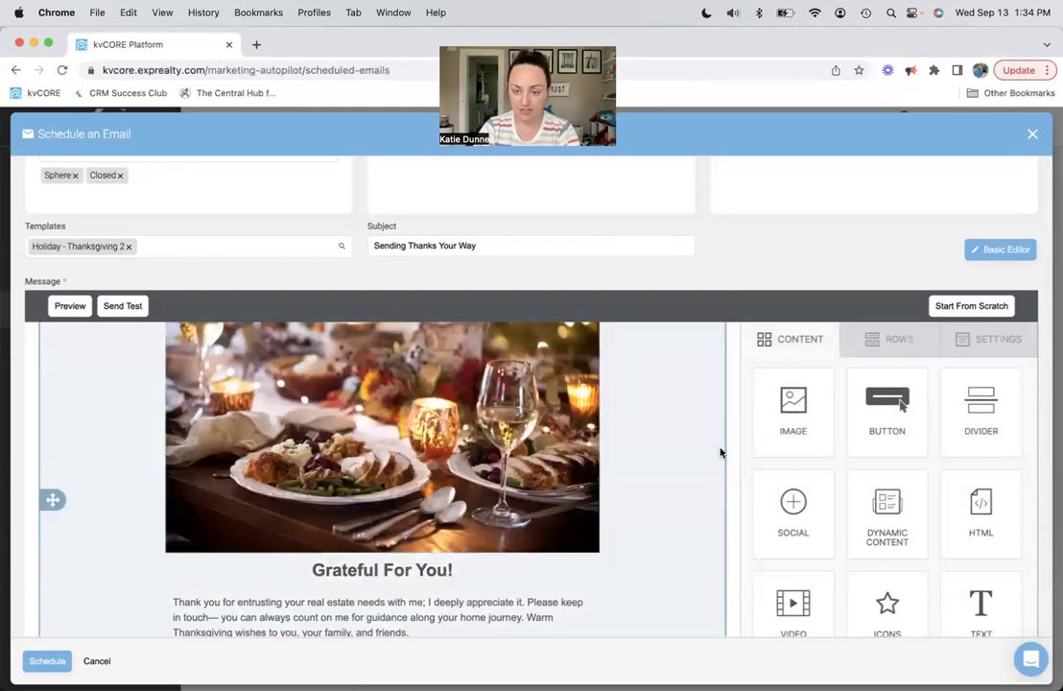
{"action": "scroll", "coordinate": [721, 451], "scroll_direction": "down", "scroll_amount": 2}
{"action": "scroll", "coordinate": [721, 451], "scroll_direction": "down", "scroll_amount": 1}
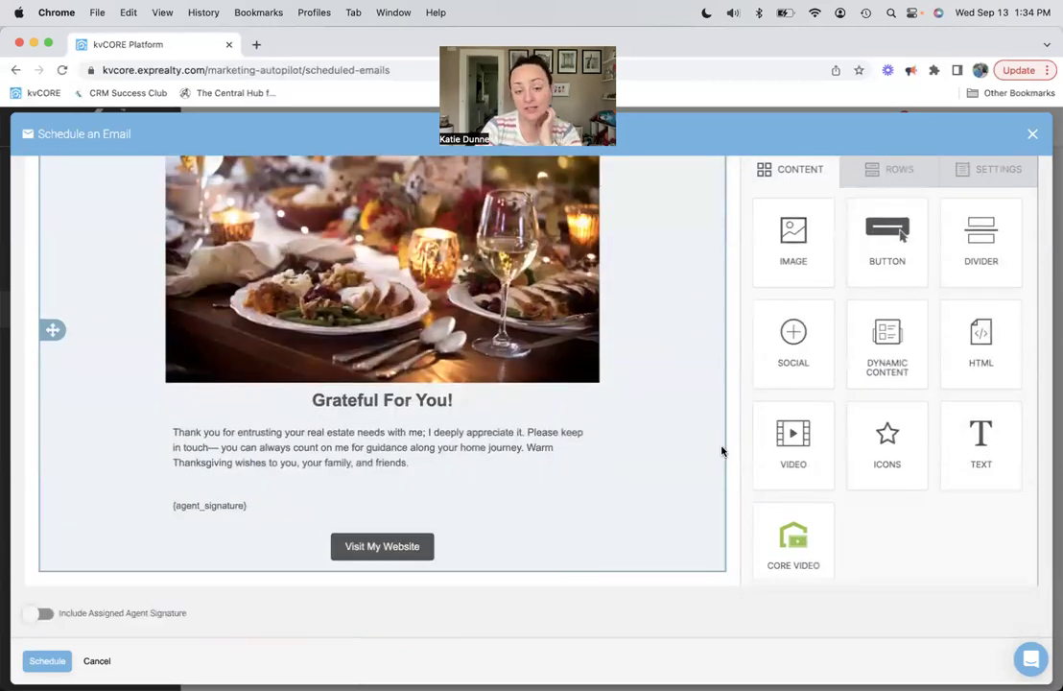
{"action": "scroll", "coordinate": [662, 372], "scroll_direction": "up", "scroll_amount": 2}
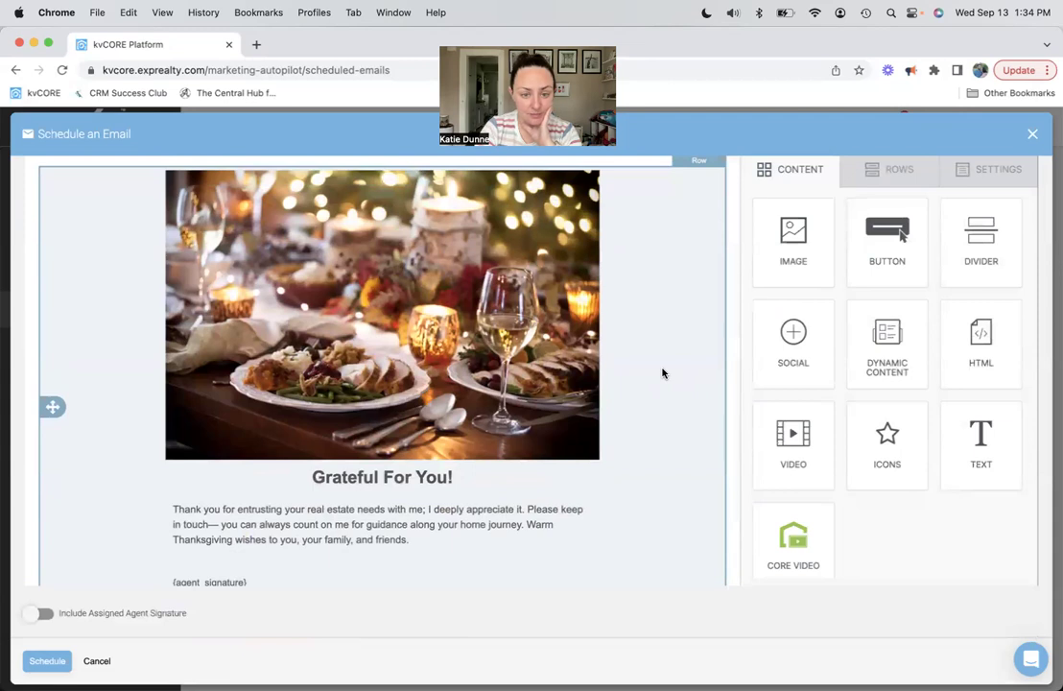
{"action": "scroll", "coordinate": [661, 372], "scroll_direction": "up", "scroll_amount": 3}
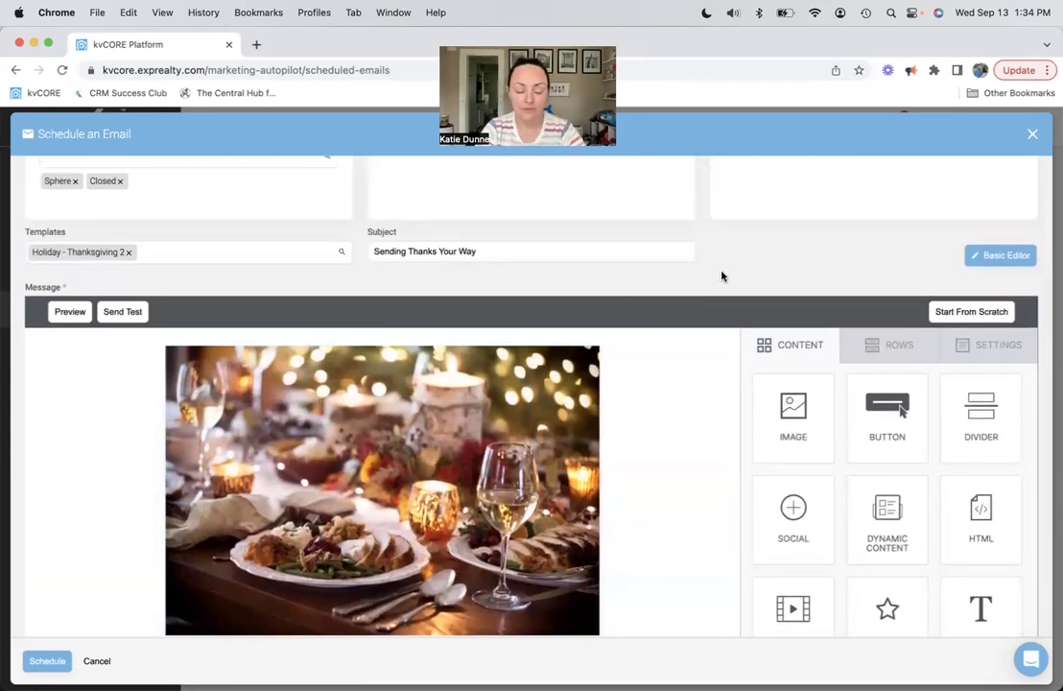
{"action": "scroll", "coordinate": [707, 445], "scroll_direction": "up", "scroll_amount": 4}
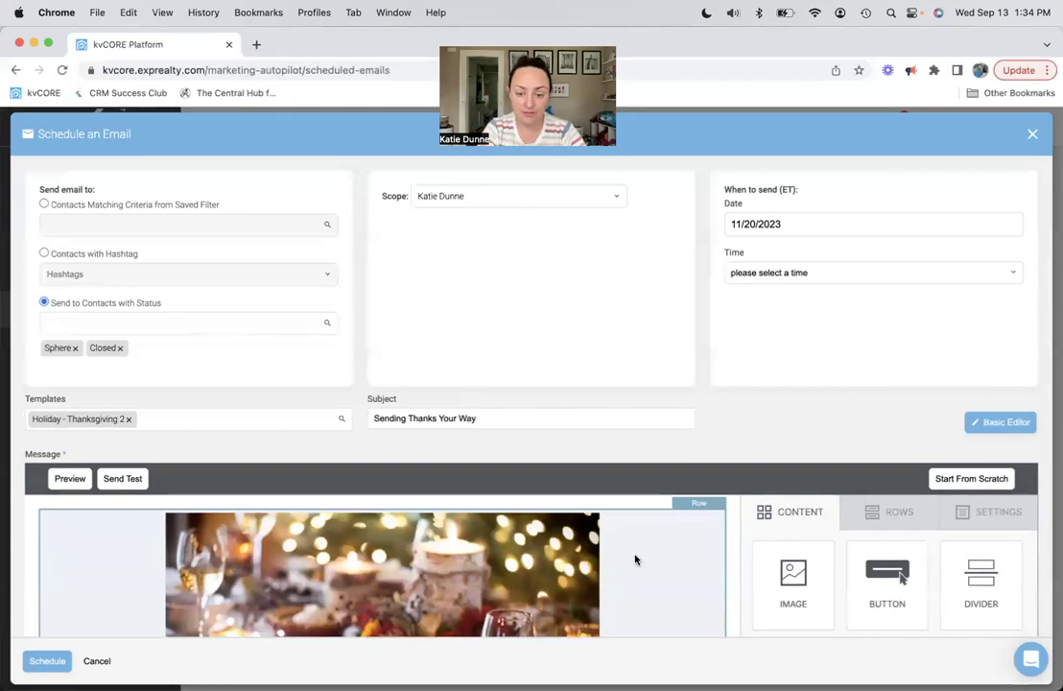
{"action": "scroll", "coordinate": [633, 558], "scroll_direction": "down", "scroll_amount": 2}
{"action": "scroll", "coordinate": [723, 537], "scroll_direction": "down", "scroll_amount": 5}
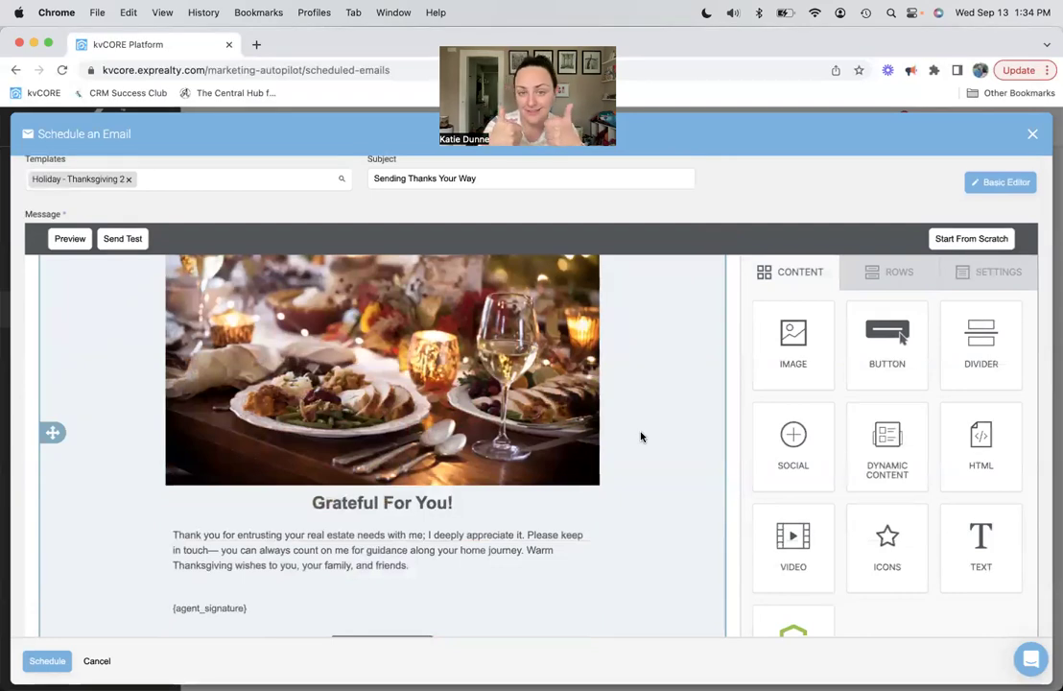
{"action": "scroll", "coordinate": [671, 460], "scroll_direction": "down", "scroll_amount": 2}
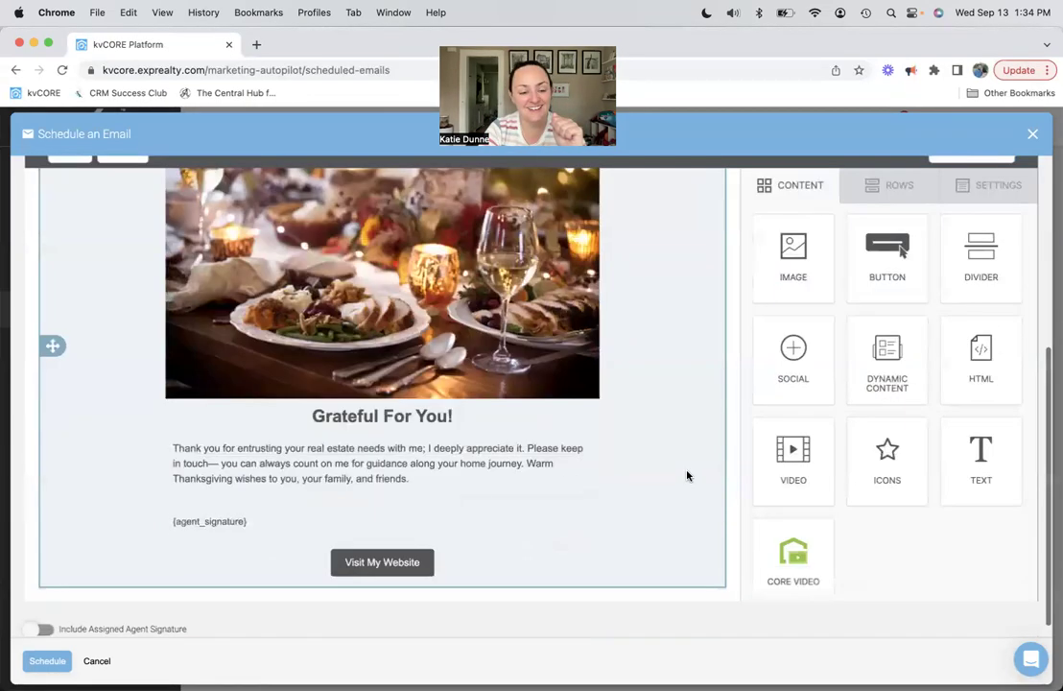
{"action": "scroll", "coordinate": [686, 475], "scroll_direction": "down", "scroll_amount": 1}
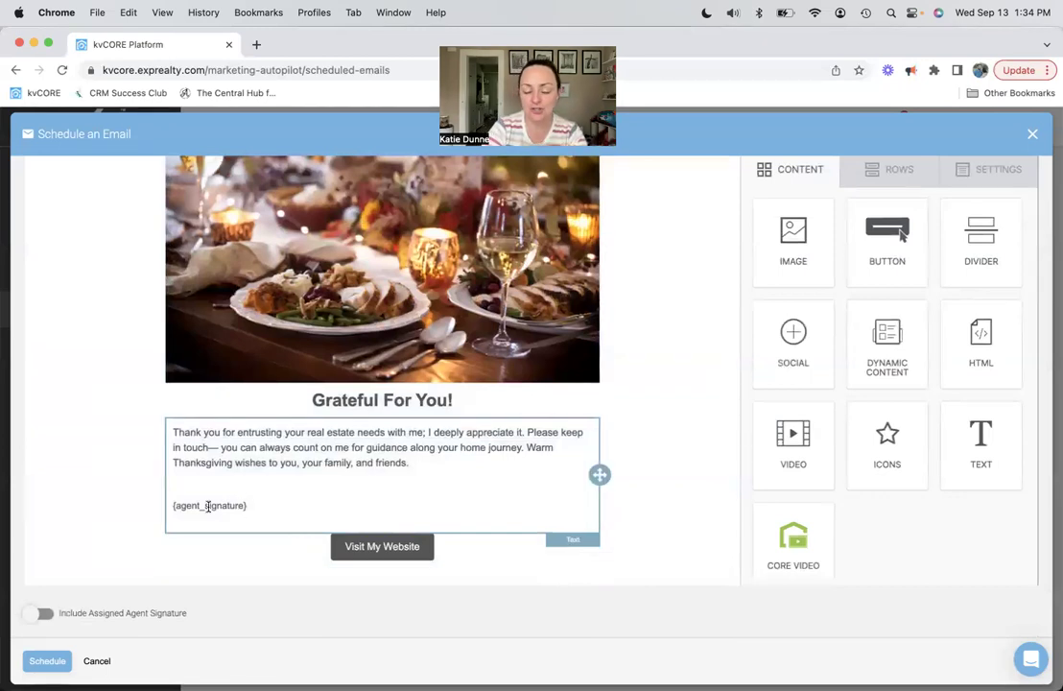
{"action": "scroll", "coordinate": [349, 267], "scroll_direction": "up", "scroll_amount": 3}
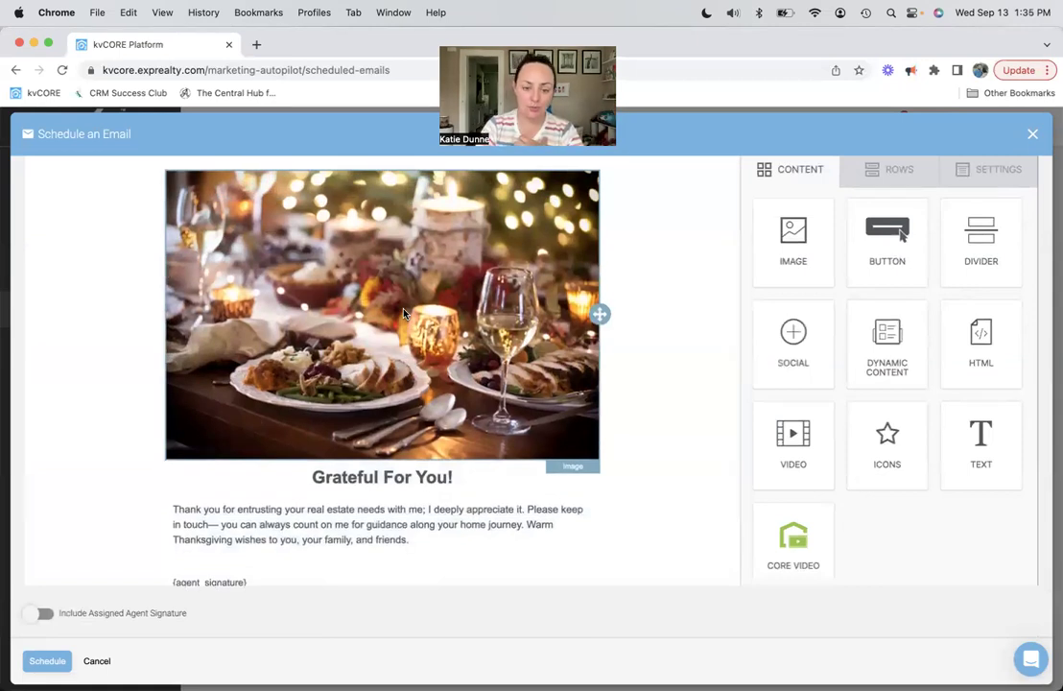
{"action": "scroll", "coordinate": [663, 434], "scroll_direction": "up", "scroll_amount": 5}
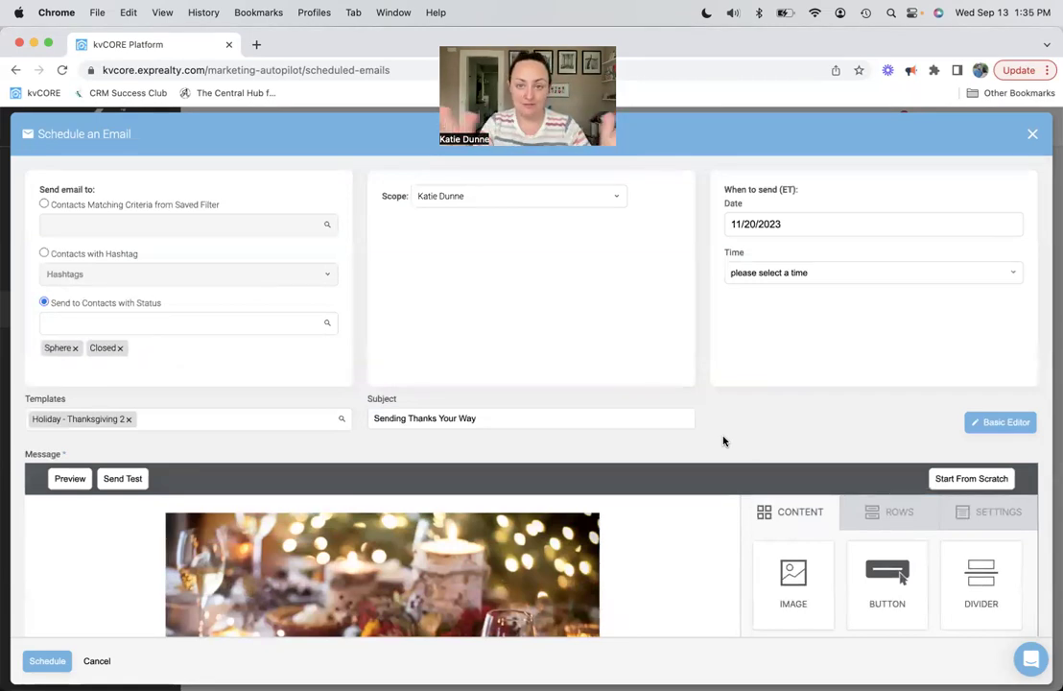
{"action": "scroll", "coordinate": [671, 413], "scroll_direction": "down", "scroll_amount": 2}
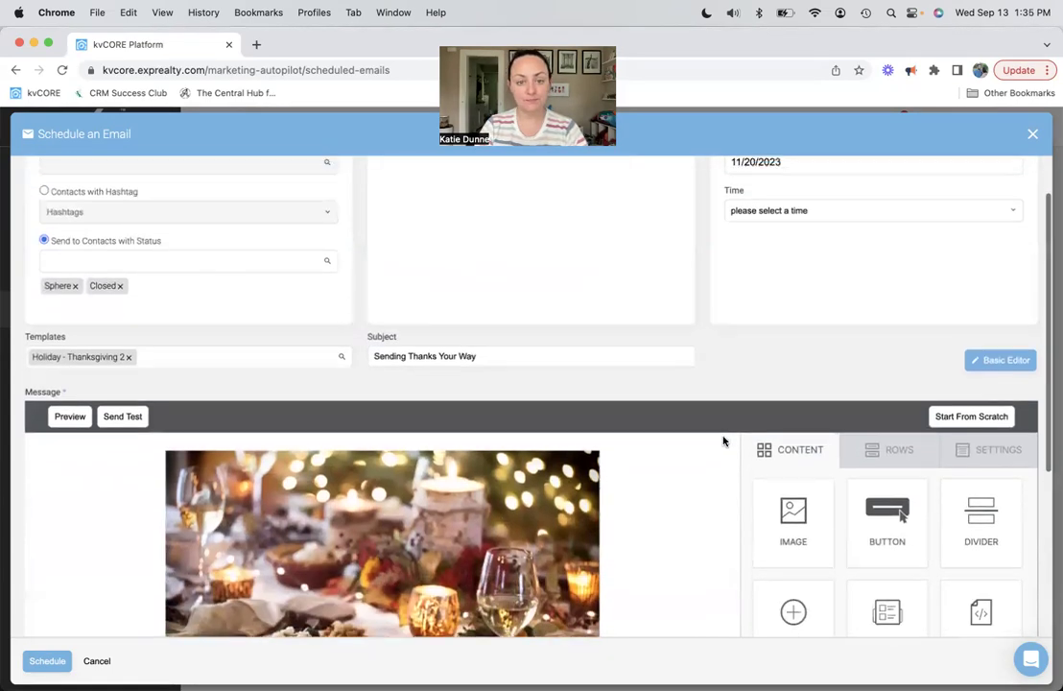
{"action": "scroll", "coordinate": [367, 273], "scroll_direction": "up", "scroll_amount": 2}
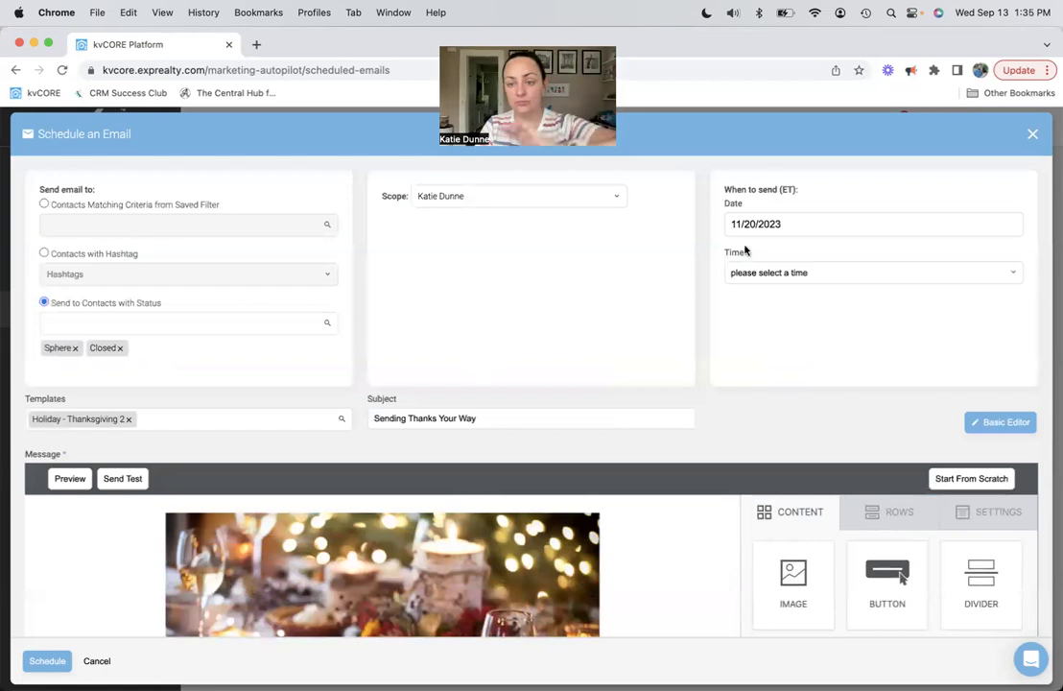
- Set the Thanksgiving email's send time to 8:30 am
{"action": "left_click", "coordinate": [775, 274]}
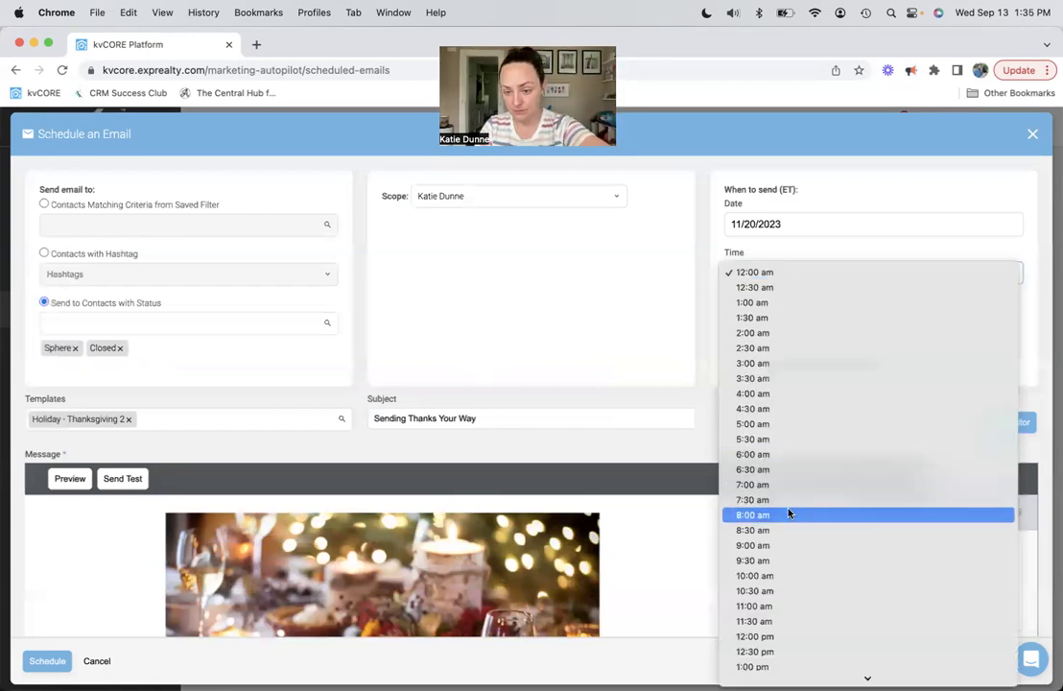
{"action": "key", "text": "Escape"}
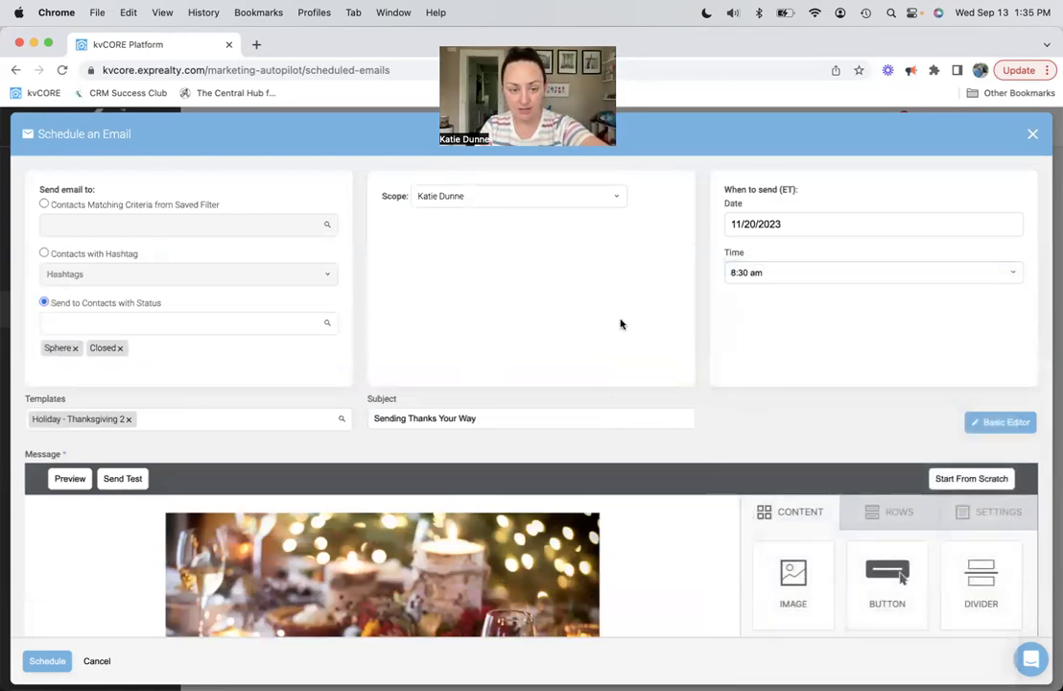
{"action": "scroll", "coordinate": [620, 323], "scroll_direction": "down", "scroll_amount": 5}
{"action": "scroll", "coordinate": [620, 323], "scroll_direction": "down", "scroll_amount": 3}
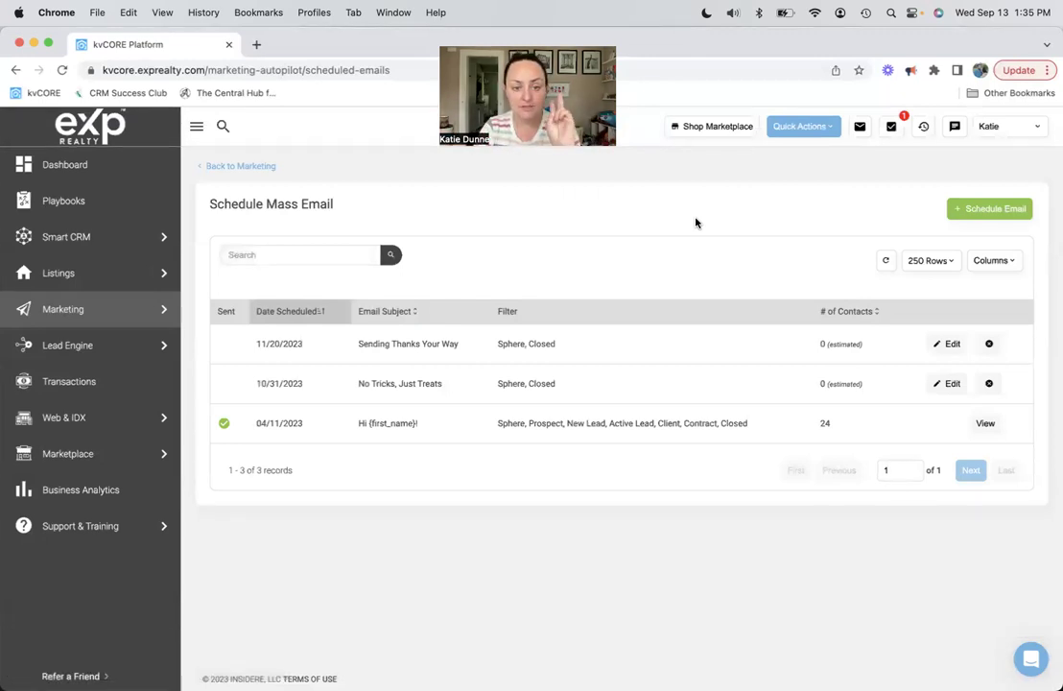
- Start another mass email addressed to contacts with status Sphere and Closed
{"action": "left_click", "coordinate": [1009, 210]}
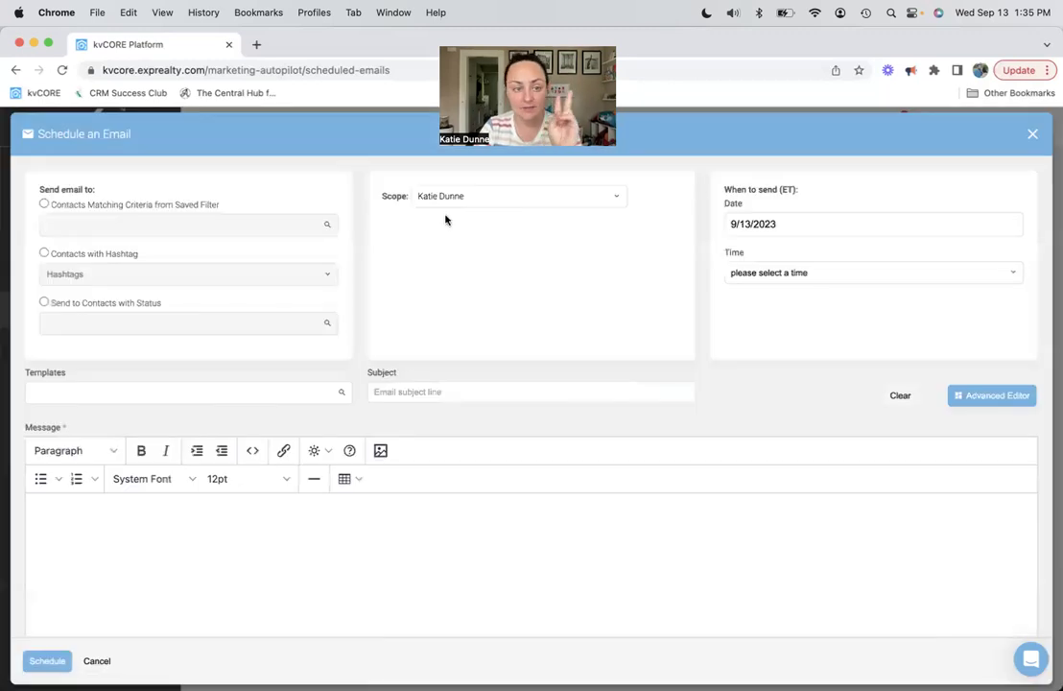
{"action": "left_click", "coordinate": [43, 304]}
{"action": "left_click", "coordinate": [67, 323]}
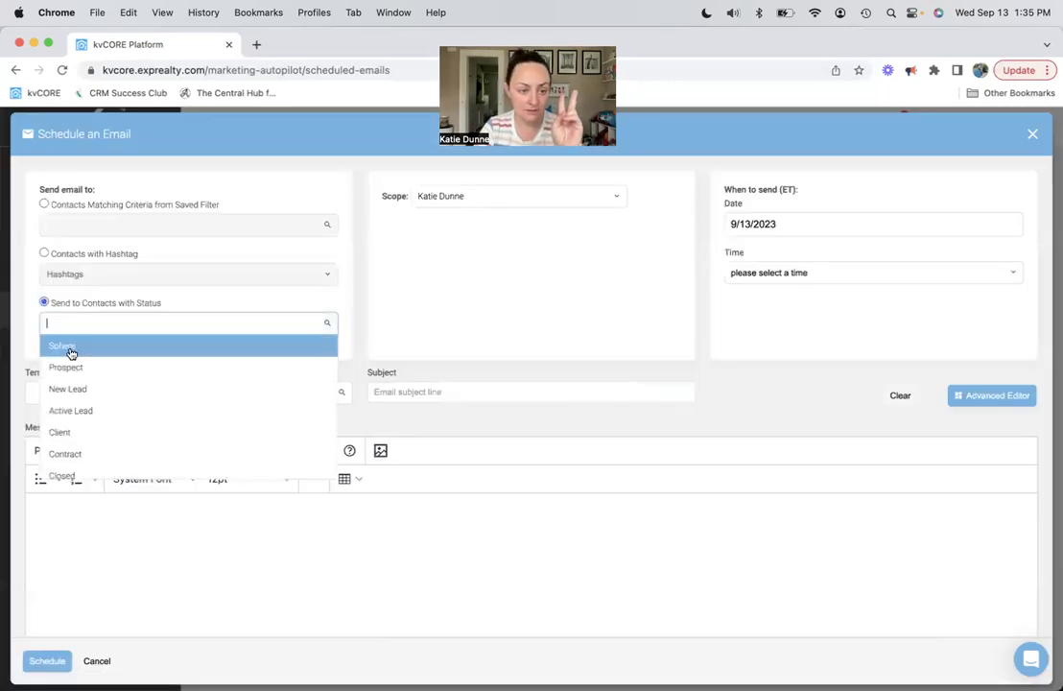
{"action": "left_click", "coordinate": [69, 345]}
{"action": "left_click", "coordinate": [87, 321]}
{"action": "left_click", "coordinate": [85, 474]}
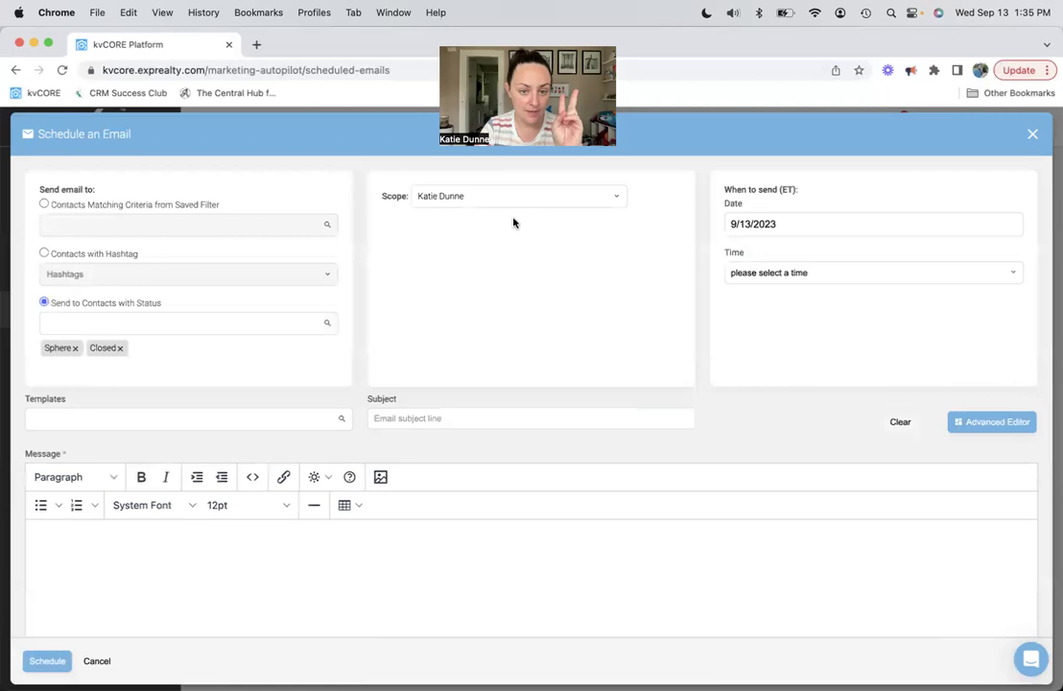
- Set the send date to 12/22/2023 and the send time to 8:30 am
{"action": "left_click", "coordinate": [793, 231]}
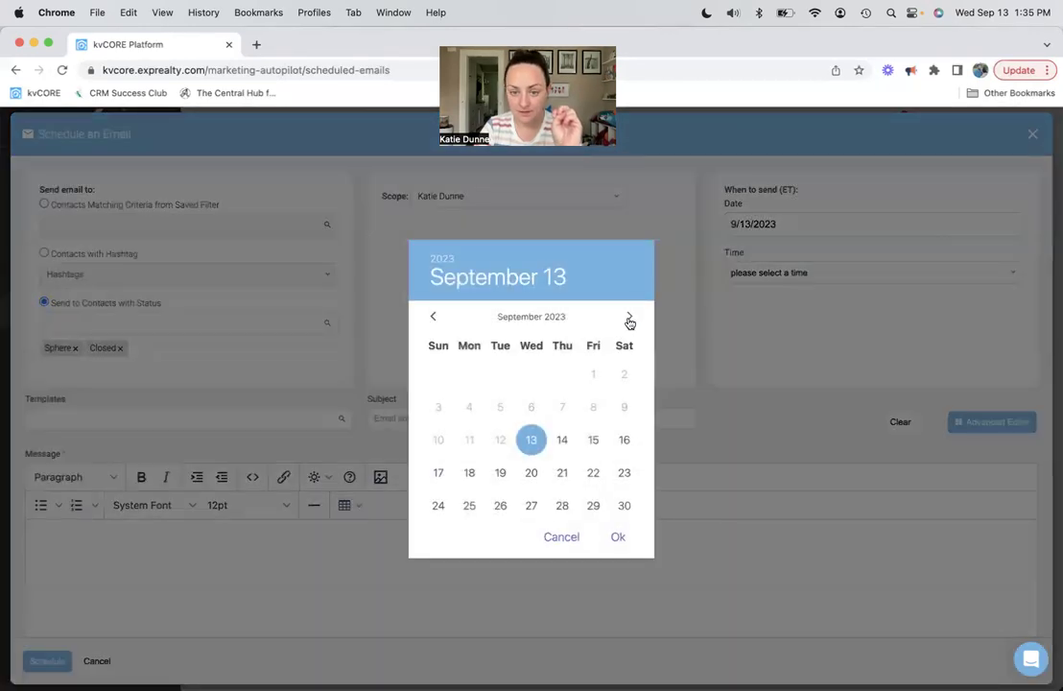
{"action": "double_click", "coordinate": [629, 316]}
{"action": "left_click", "coordinate": [629, 316]}
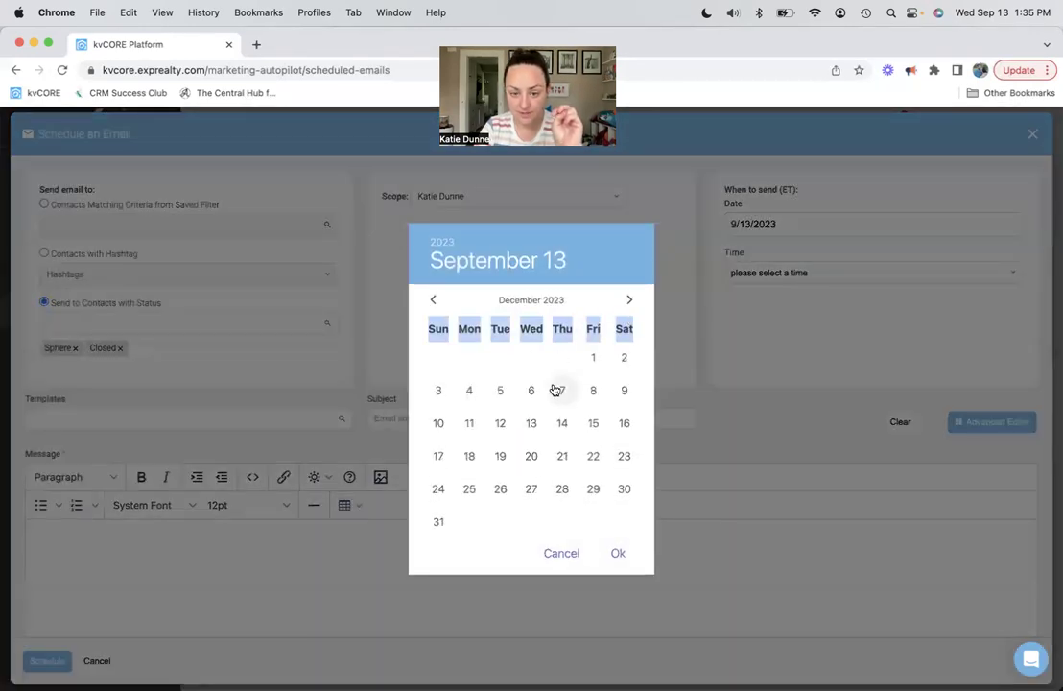
{"action": "left_click", "coordinate": [593, 456]}
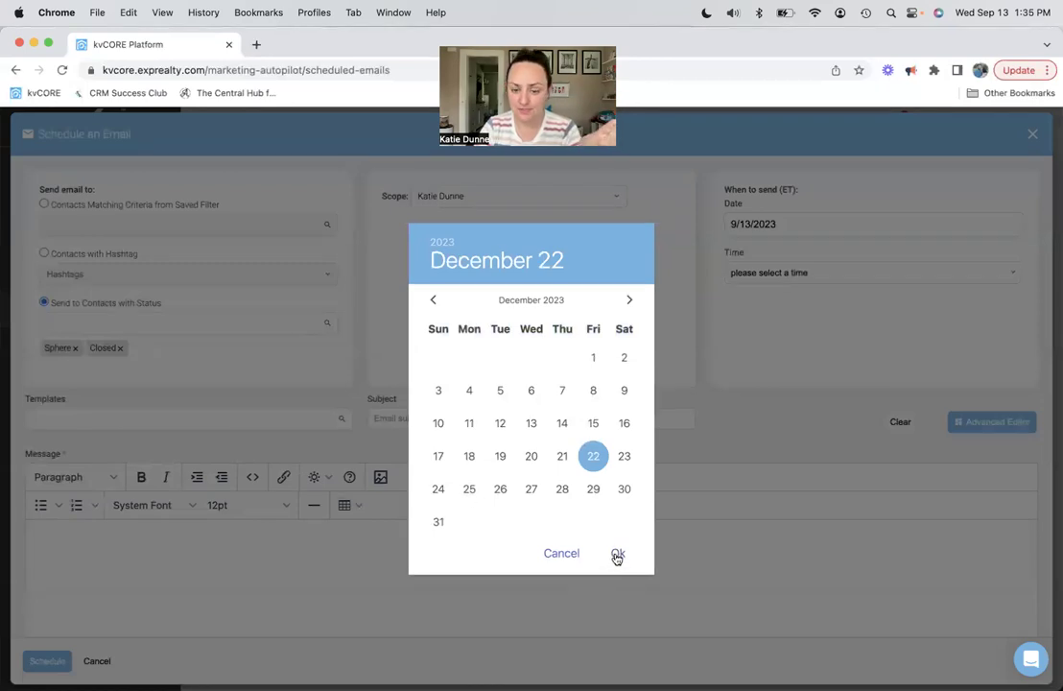
{"action": "left_click", "coordinate": [615, 555]}
{"action": "left_click", "coordinate": [751, 278]}
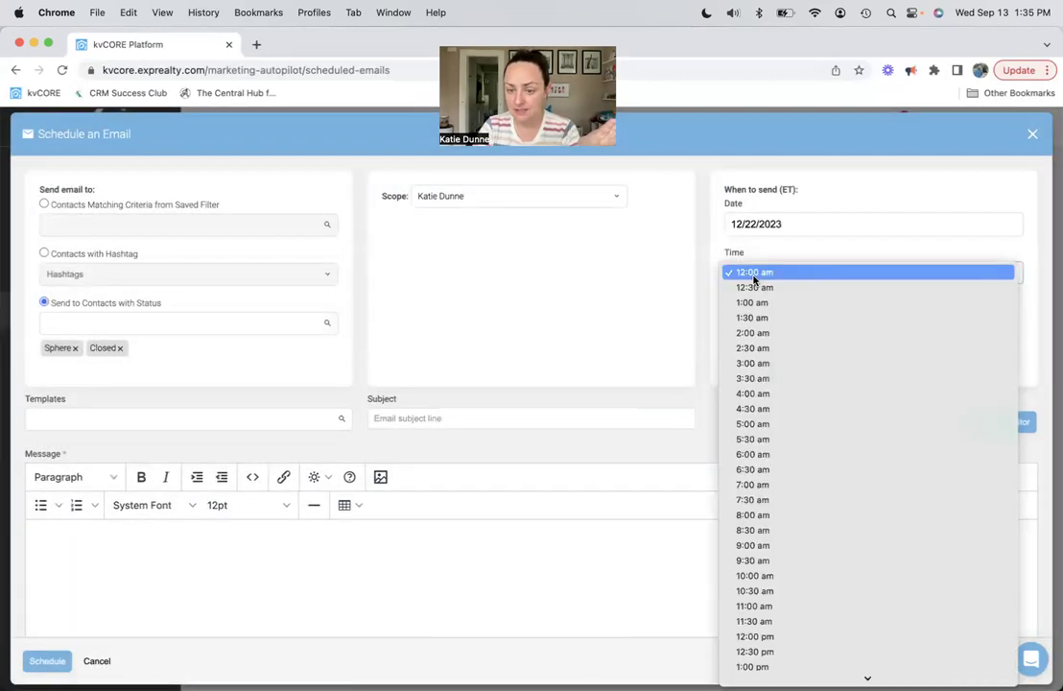
{"action": "left_click", "coordinate": [774, 533]}
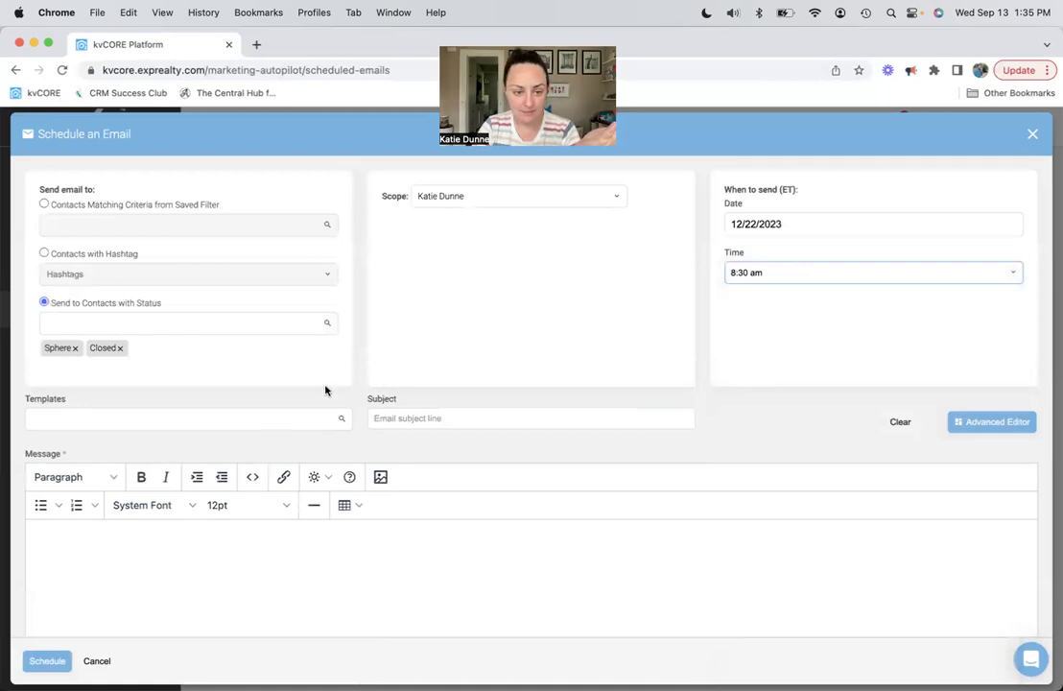
- Search templates for 'holiday' and apply Holiday - Happy Holidays 3 for subject 'Wishing You Happy Holidays!'
{"action": "left_click", "coordinate": [266, 418]}
{"action": "type", "text": "h"}
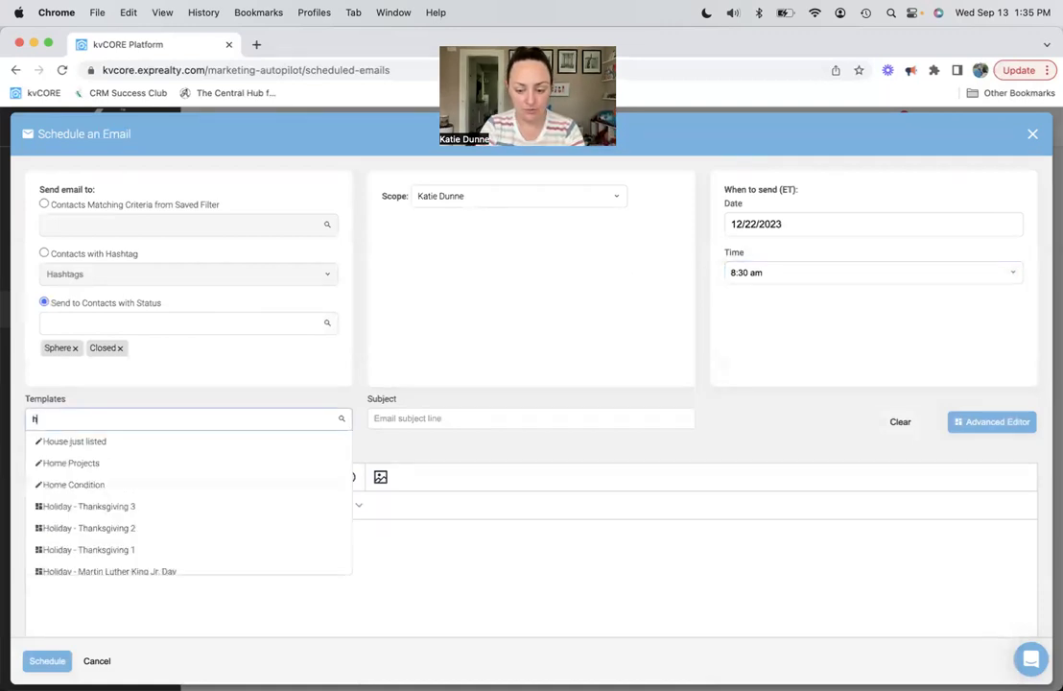
{"action": "type", "text": "oliday"}
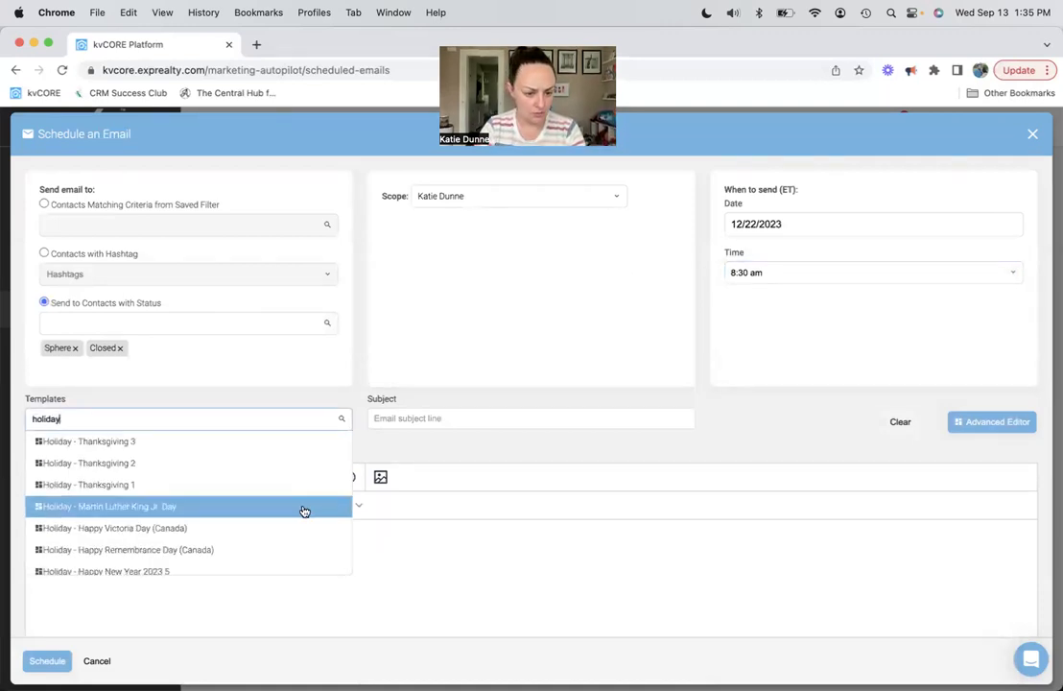
{"action": "scroll", "coordinate": [304, 508], "scroll_direction": "down", "scroll_amount": 5}
{"action": "scroll", "coordinate": [199, 514], "scroll_direction": "down", "scroll_amount": 3}
{"action": "scroll", "coordinate": [198, 516], "scroll_direction": "up", "scroll_amount": 5}
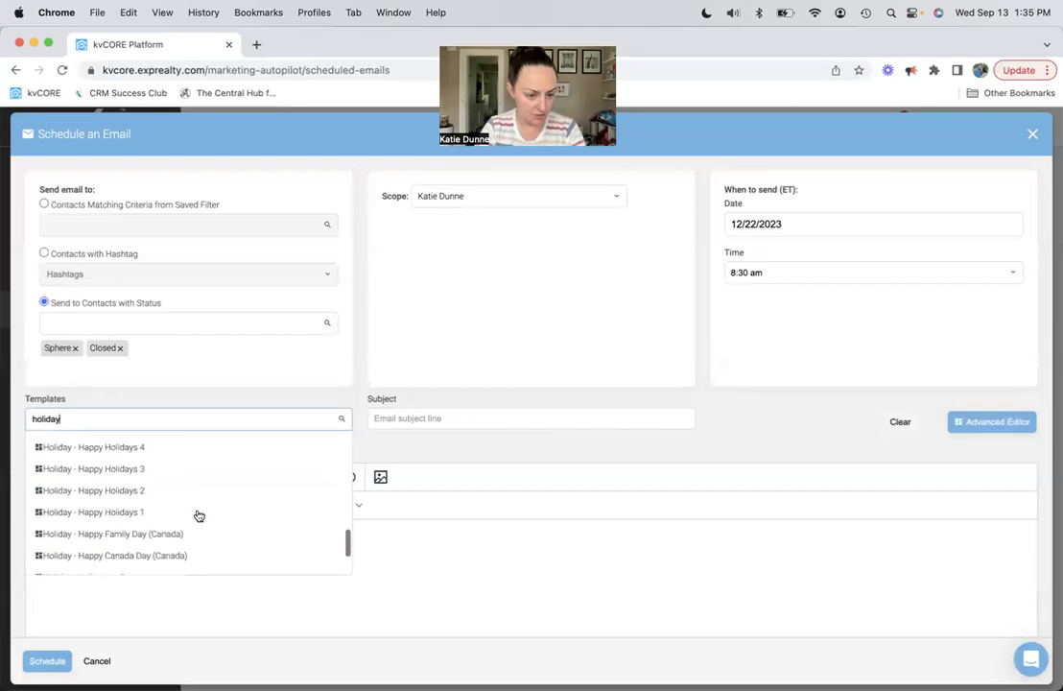
{"action": "left_click", "coordinate": [153, 472]}
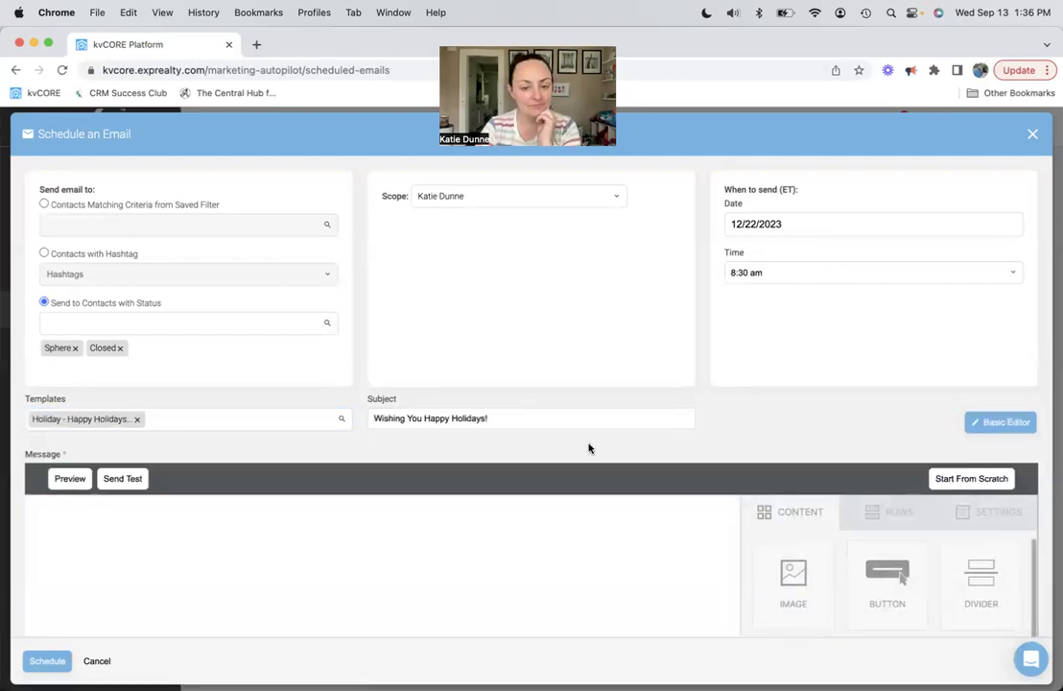
- Turn off auto width on the ornament image and narrow it to 55% (330 px)
{"action": "scroll", "coordinate": [588, 446], "scroll_direction": "down", "scroll_amount": 3}
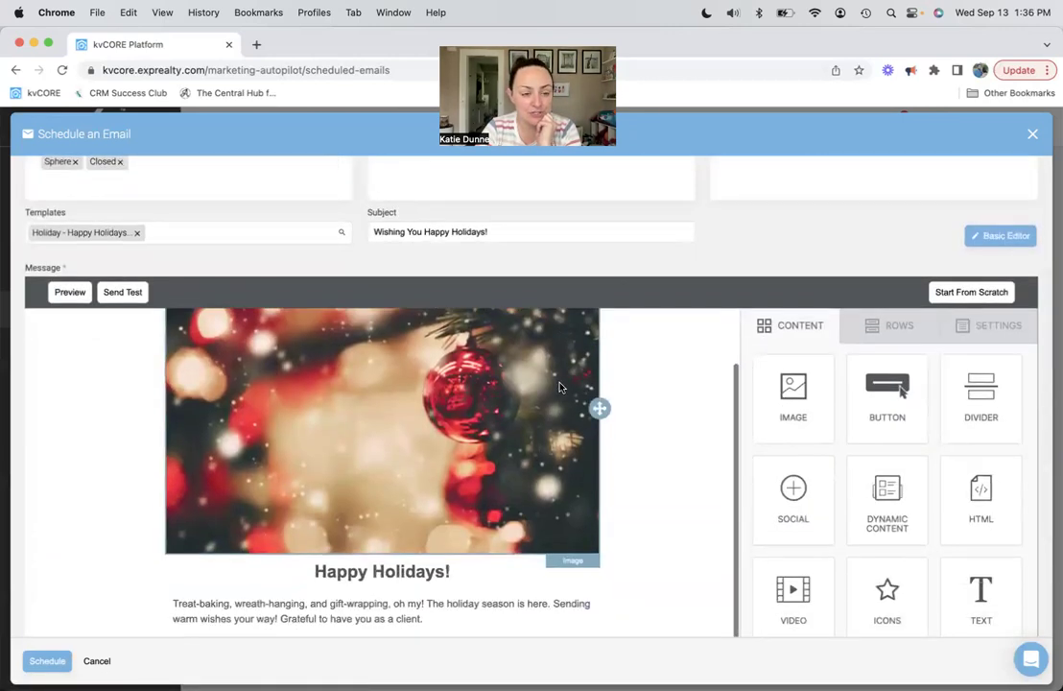
{"action": "left_click", "coordinate": [205, 241]}
{"action": "scroll", "coordinate": [638, 453], "scroll_direction": "down", "scroll_amount": 2}
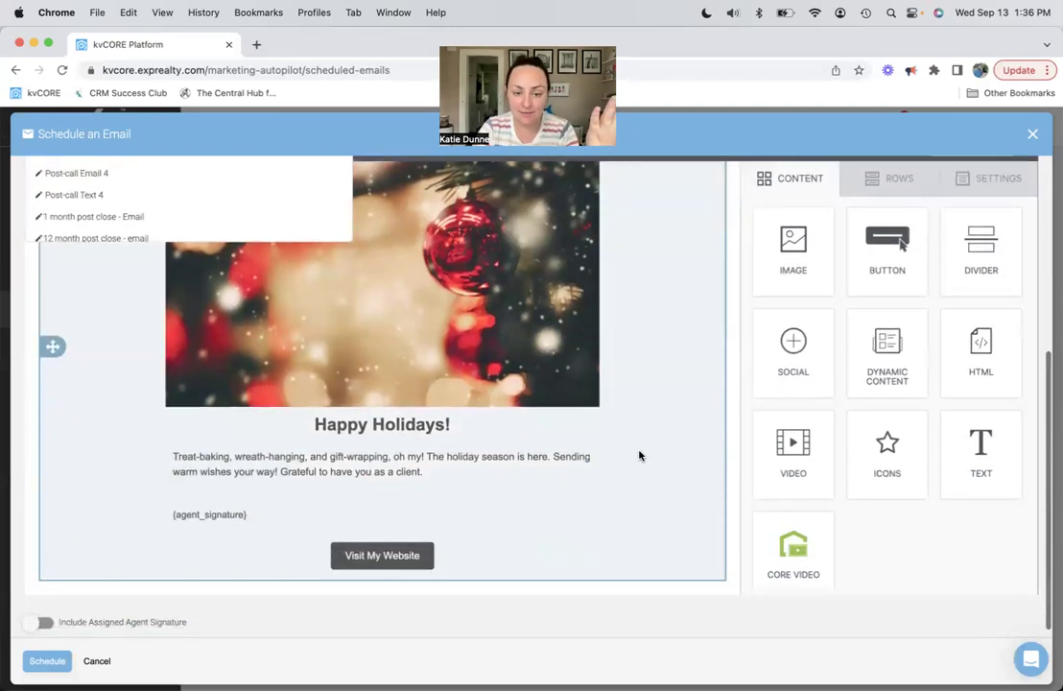
{"action": "left_click", "coordinate": [729, 451]}
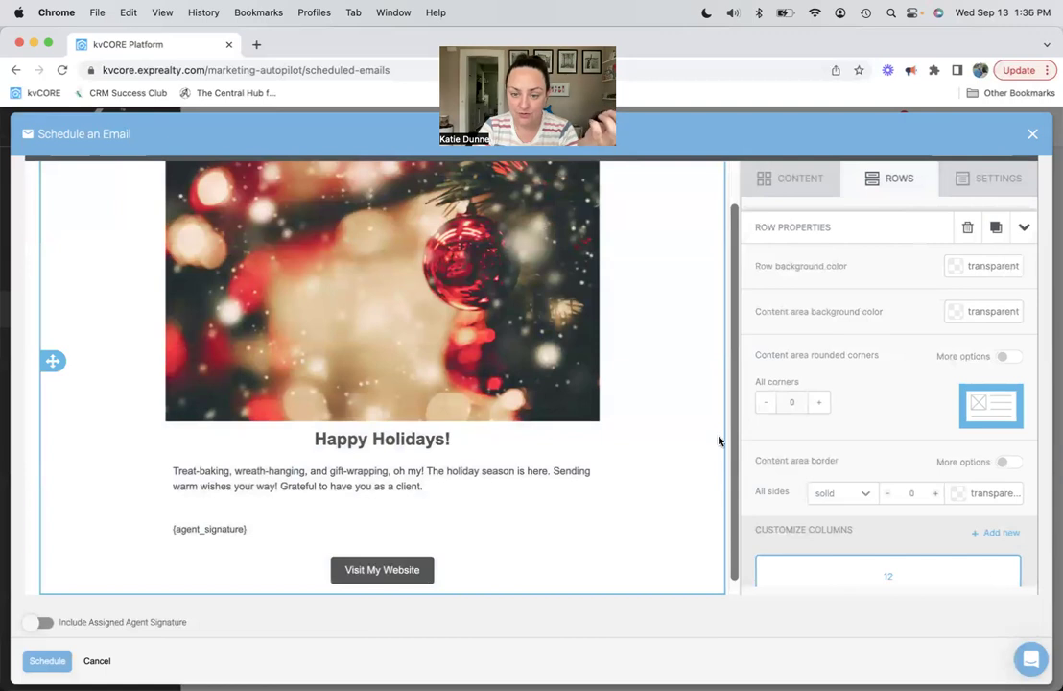
{"action": "scroll", "coordinate": [687, 404], "scroll_direction": "down", "scroll_amount": 1}
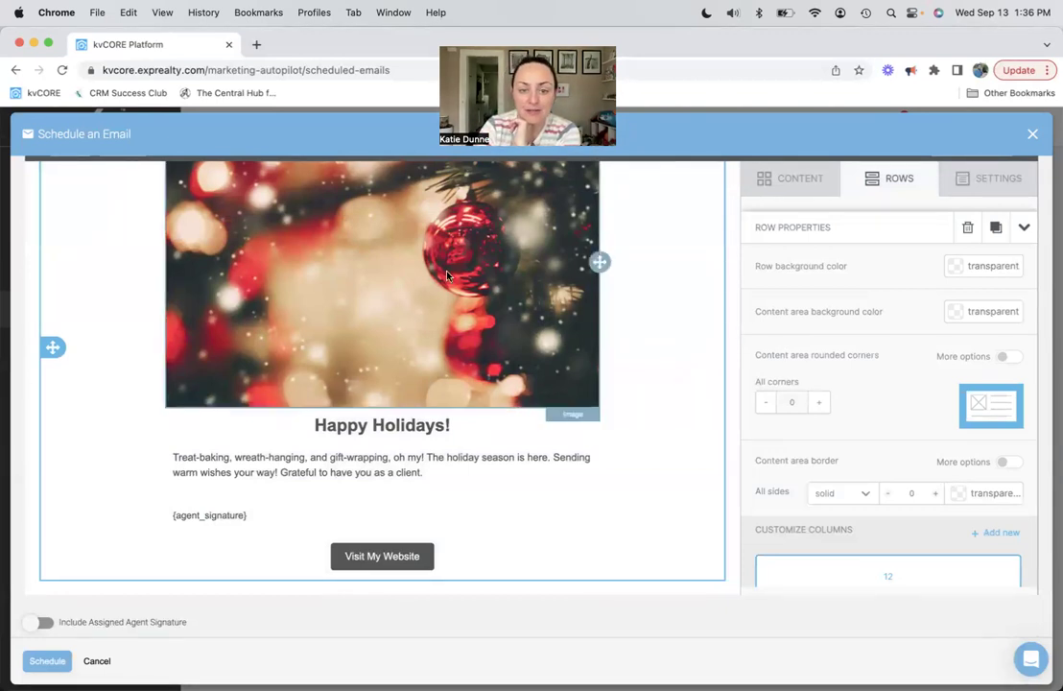
{"action": "scroll", "coordinate": [611, 373], "scroll_direction": "up", "scroll_amount": 1}
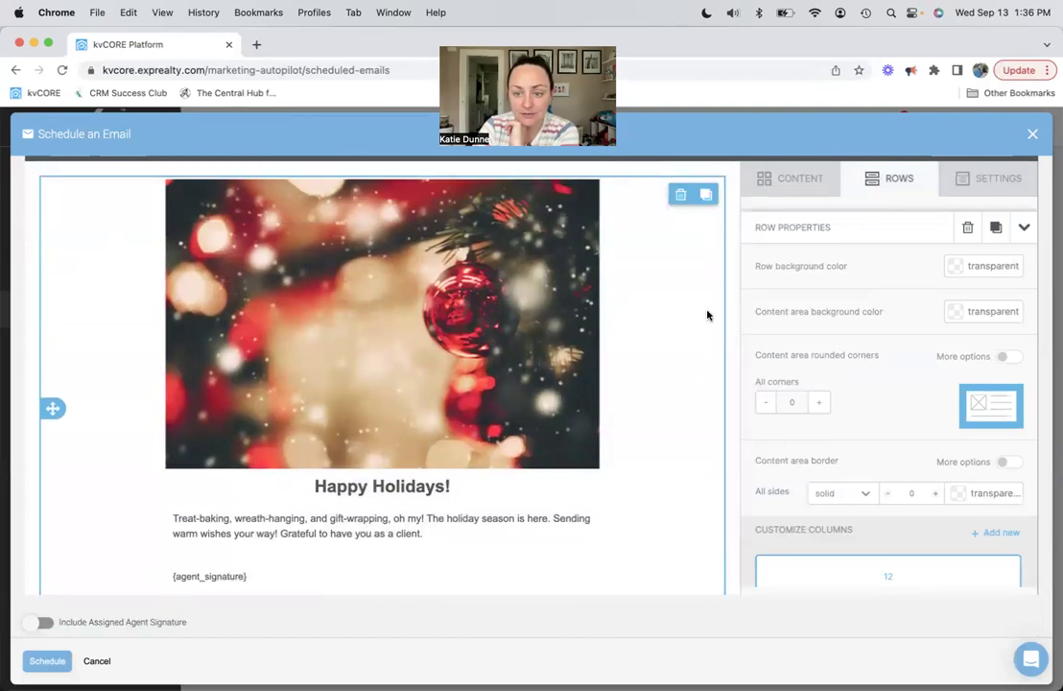
{"action": "scroll", "coordinate": [732, 309], "scroll_direction": "up", "scroll_amount": 5}
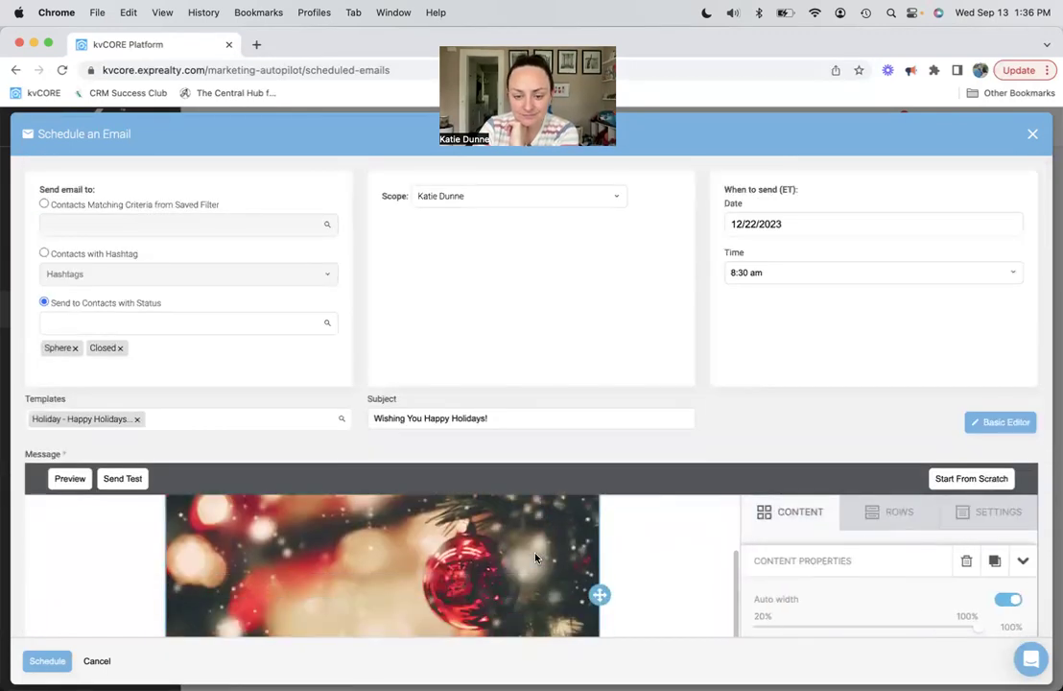
{"action": "scroll", "coordinate": [796, 460], "scroll_direction": "down", "scroll_amount": 3}
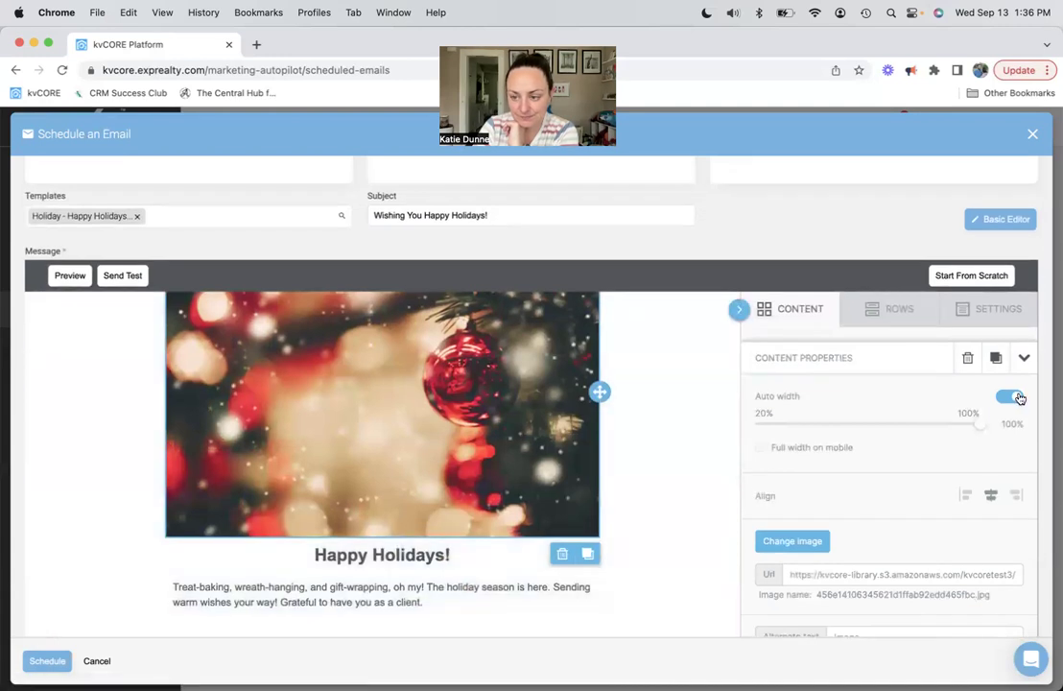
{"action": "left_click", "coordinate": [1002, 397]}
{"action": "left_click_drag", "start_coordinate": [977, 423], "coordinate": [853, 424]}
{"action": "scroll", "coordinate": [643, 422], "scroll_direction": "up", "scroll_amount": 3}
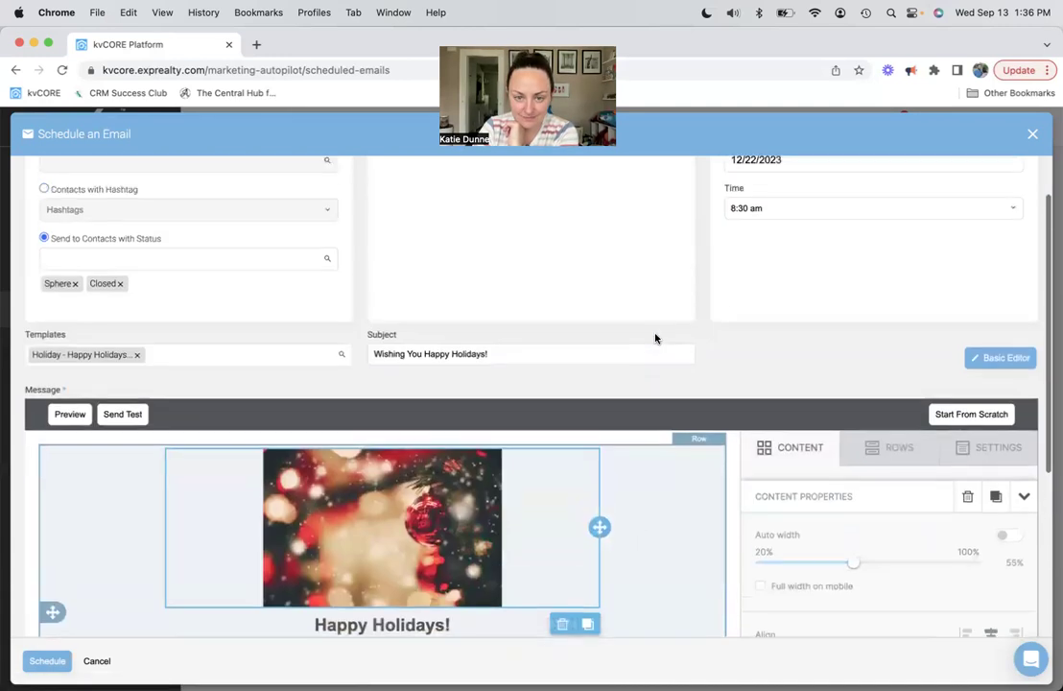
{"action": "scroll", "coordinate": [815, 346], "scroll_direction": "up", "scroll_amount": 2}
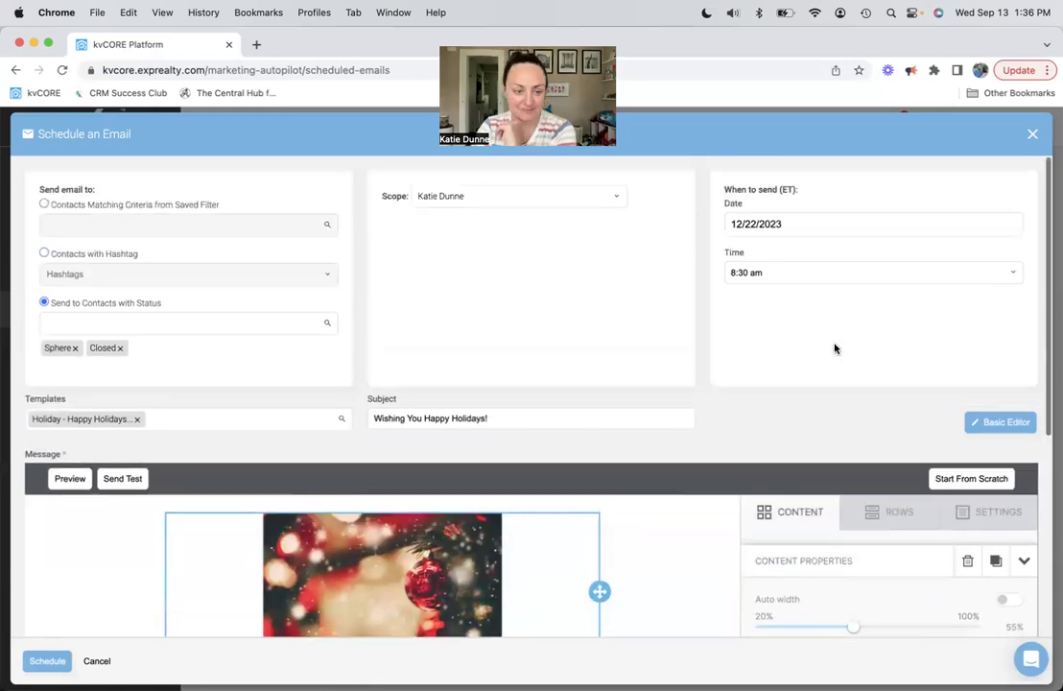
- Schedule the 12/22/2023 'Wishing You Happy Holidays!' email for Sphere and Closed contacts
{"action": "left_click", "coordinate": [48, 661]}
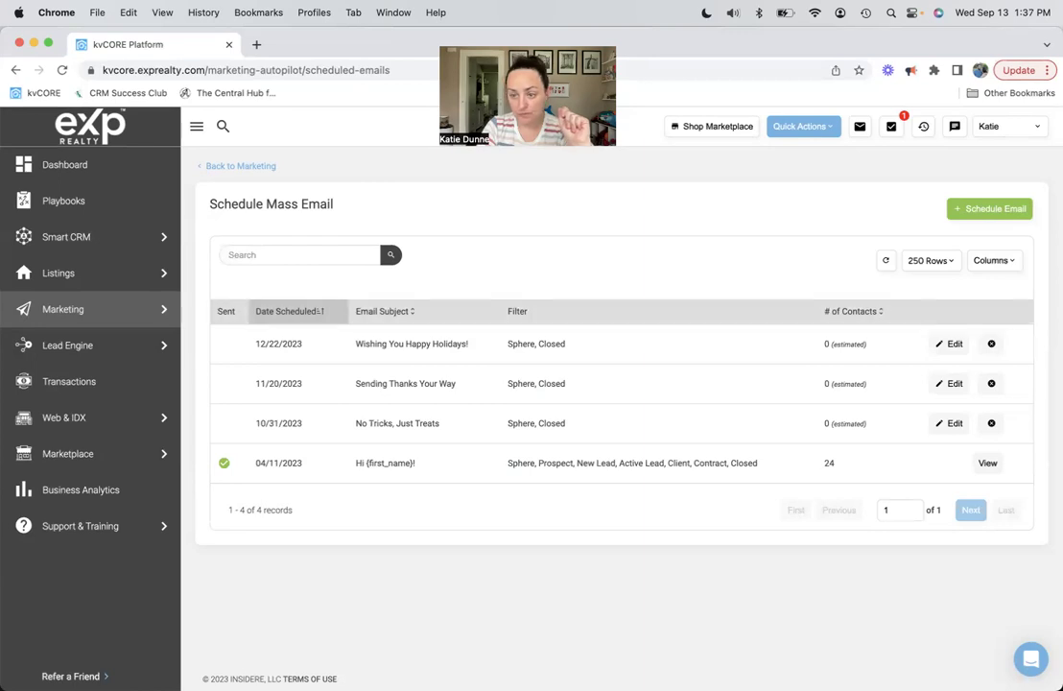
- Delete the 12/22 holiday, Thanksgiving and 10/31 Halloween emails, confirming each deletion
{"action": "left_click", "coordinate": [991, 344]}
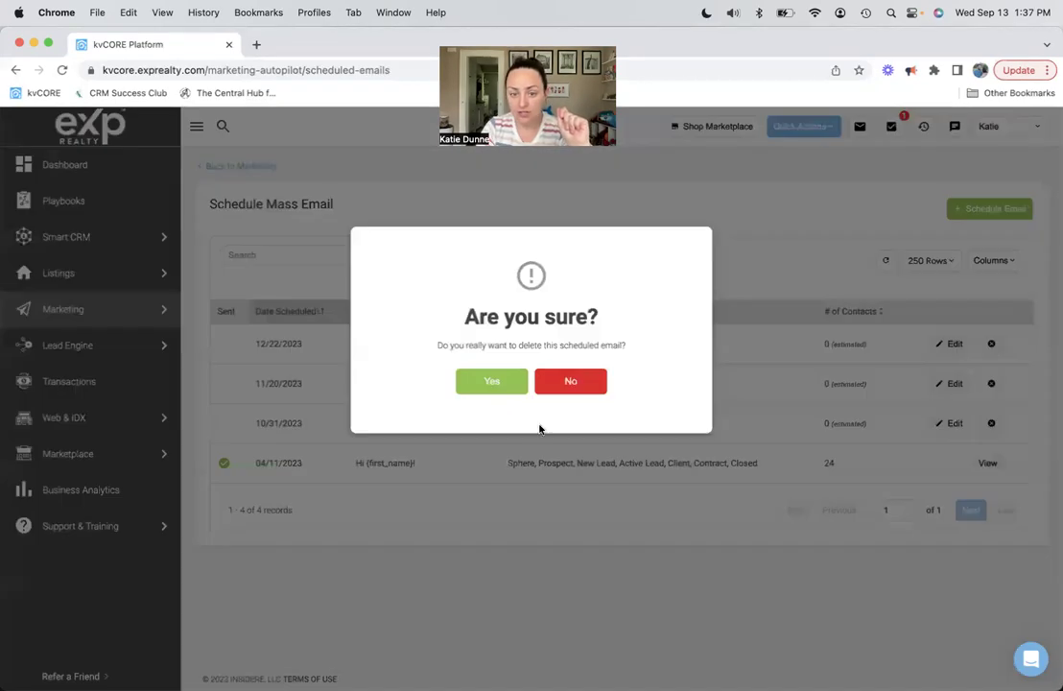
{"action": "left_click", "coordinate": [508, 387]}
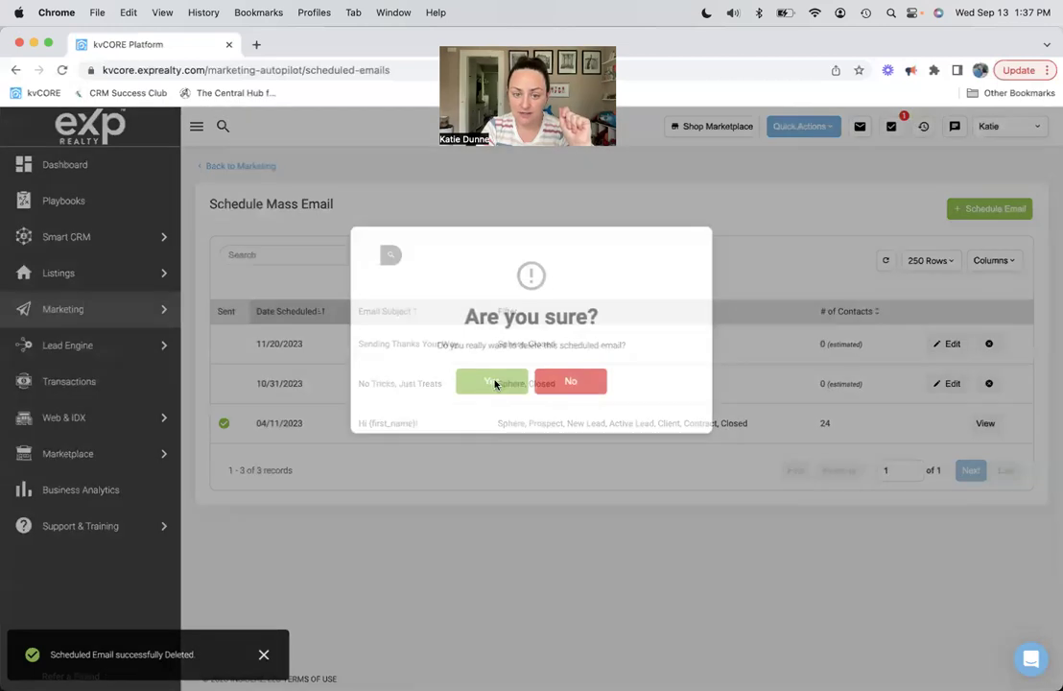
{"action": "left_click", "coordinate": [493, 381]}
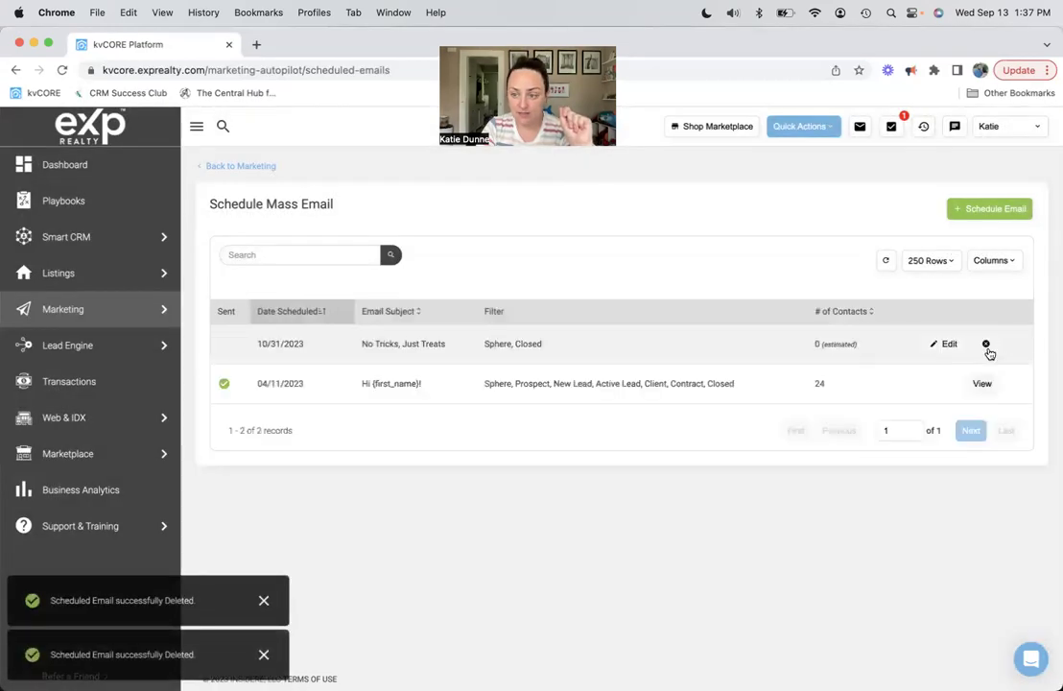
{"action": "left_click", "coordinate": [985, 346]}
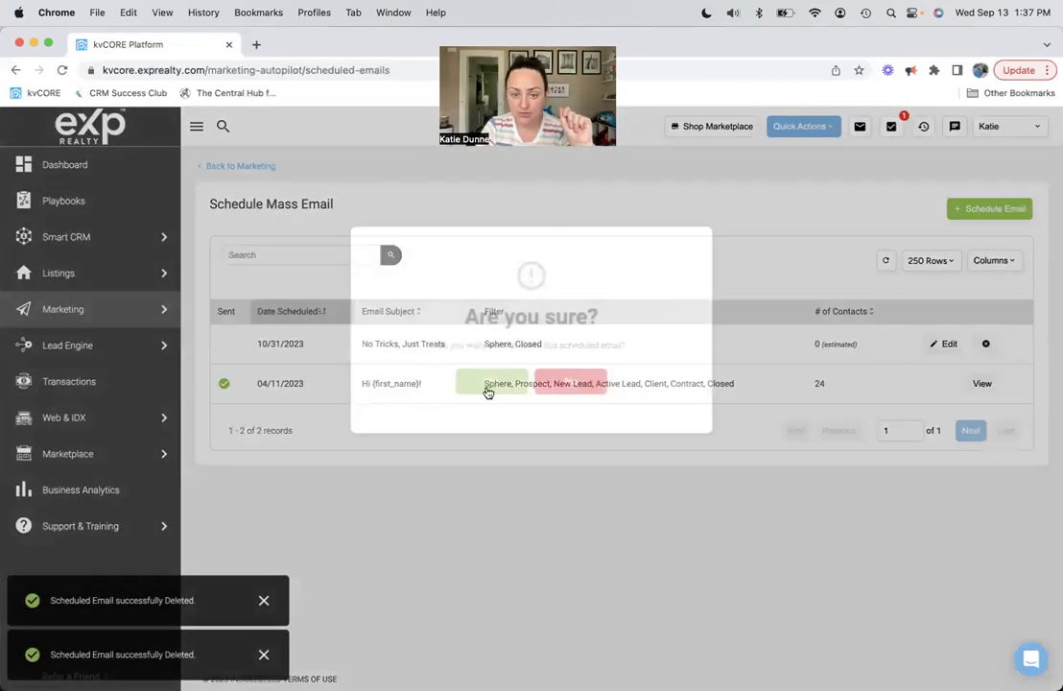
{"action": "left_click", "coordinate": [486, 386]}
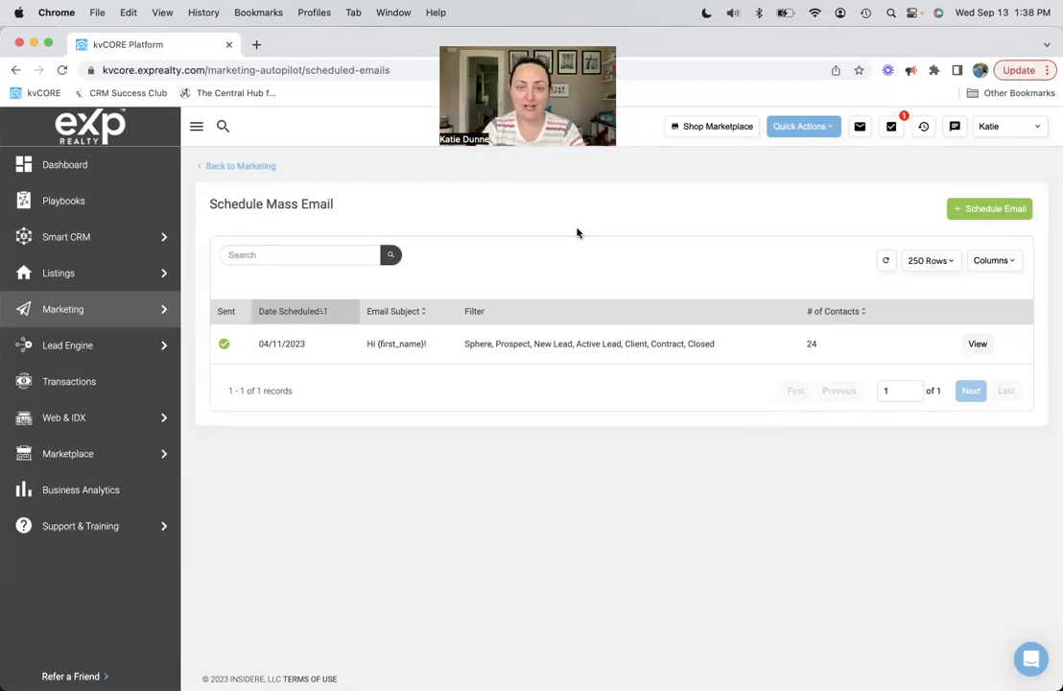
{"action": "mouse_move", "coordinate": [614, 688]}
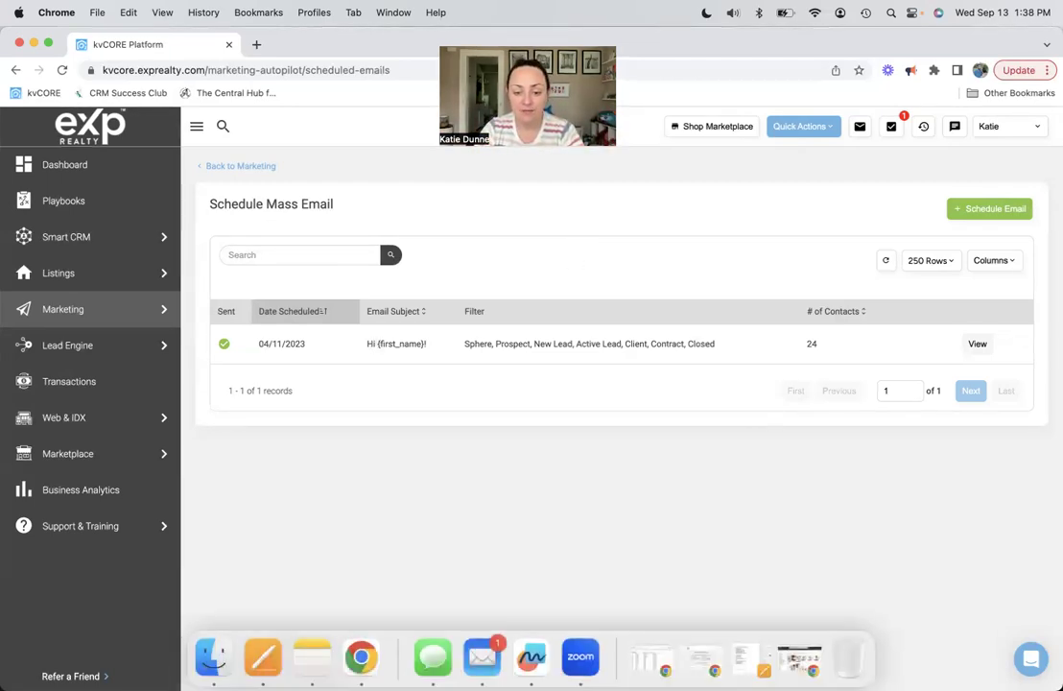